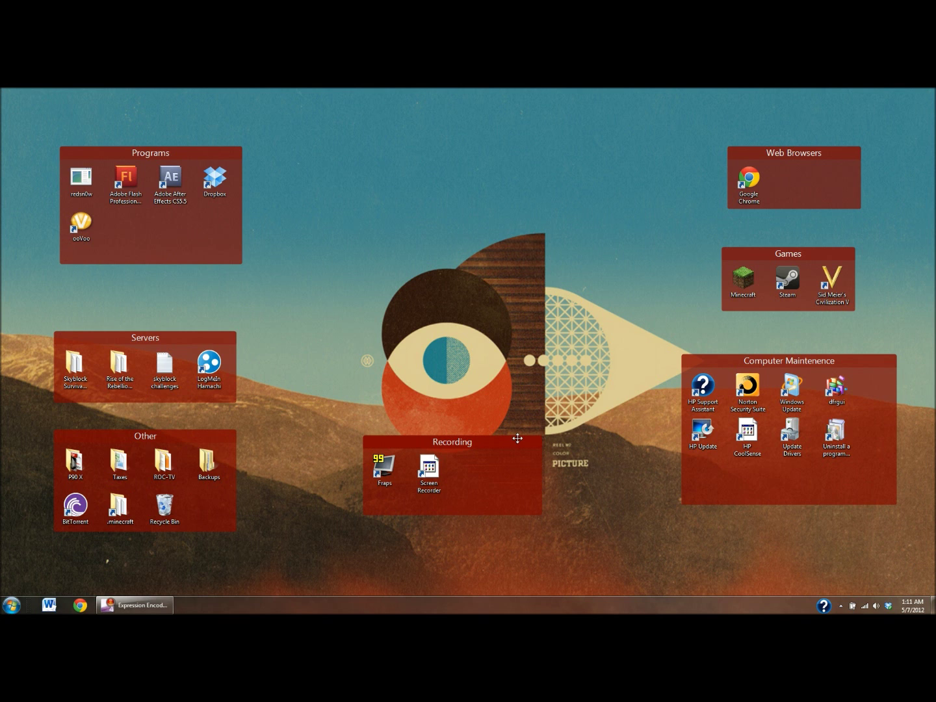
# Shift the Recording, Computer Maintenence and Web Browsers fences slightly, then launch Chrome.
pyautogui.moveTo(459, 439)
pyautogui.mouseDown()
pyautogui.moveTo(541, 310)
pyautogui.moveTo(452, 458)
pyautogui.moveTo(447, 437)
pyautogui.moveTo(448, 454)
pyautogui.mouseUp()
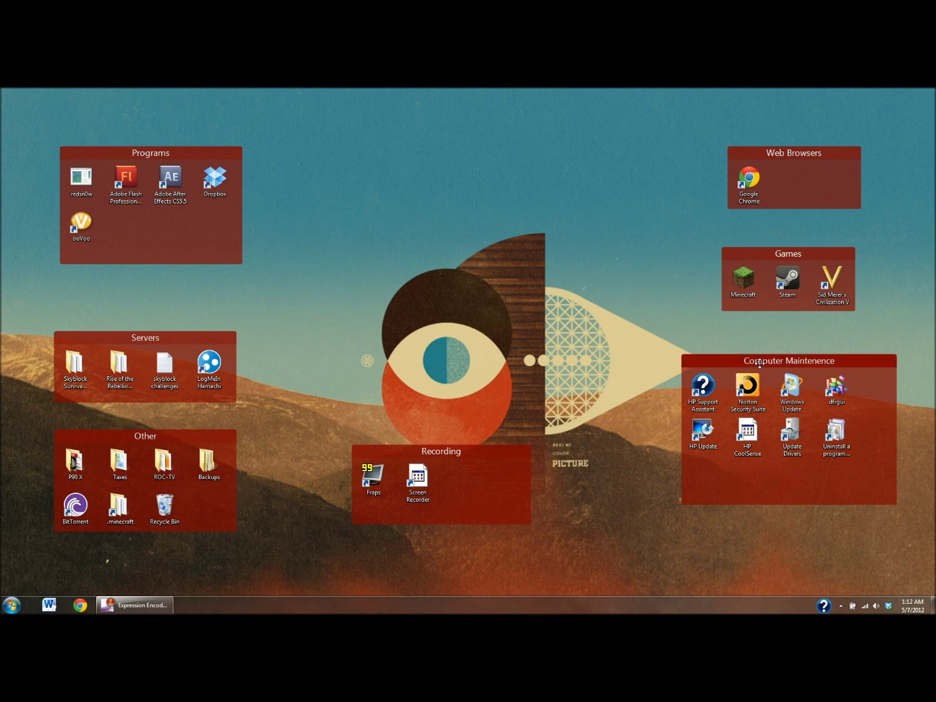
pyautogui.moveTo(760, 370); pyautogui.dragTo(759, 379)
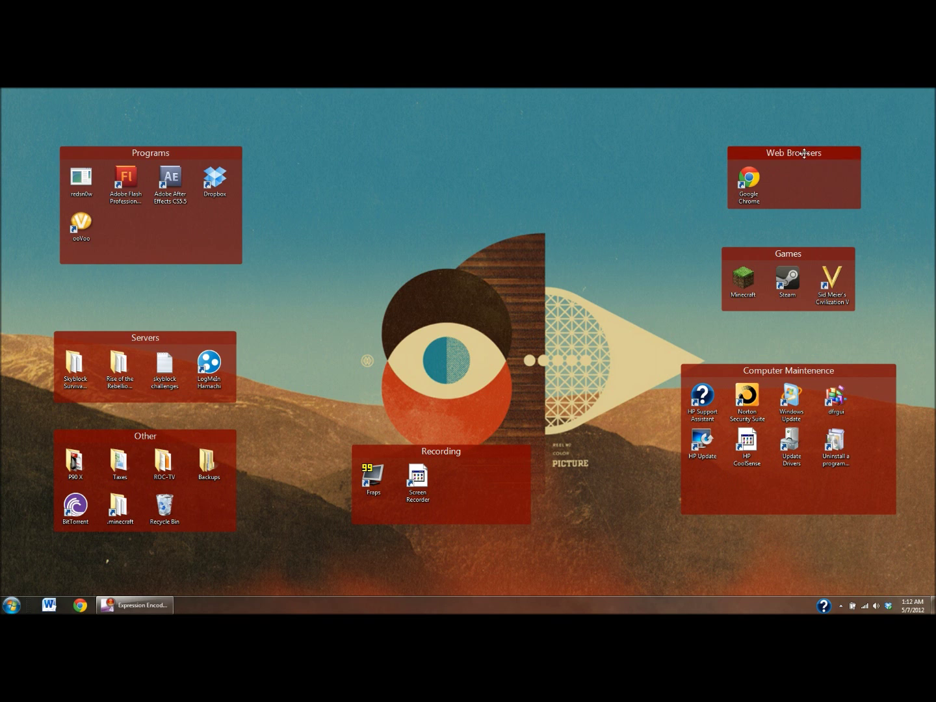
pyautogui.moveTo(800, 154); pyautogui.dragTo(779, 154)
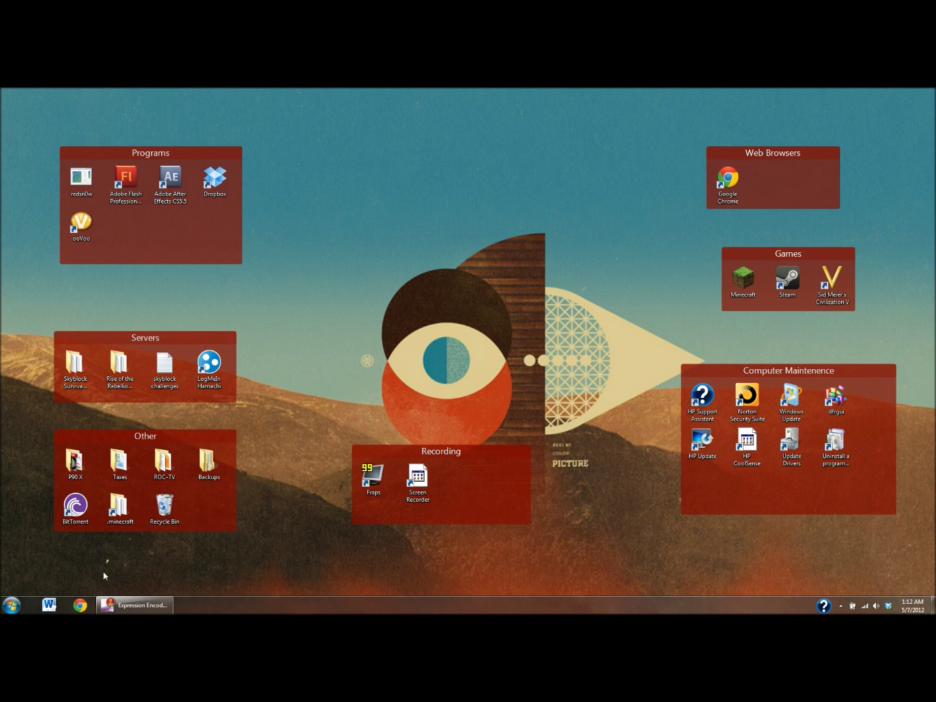
pyautogui.click(80, 606)
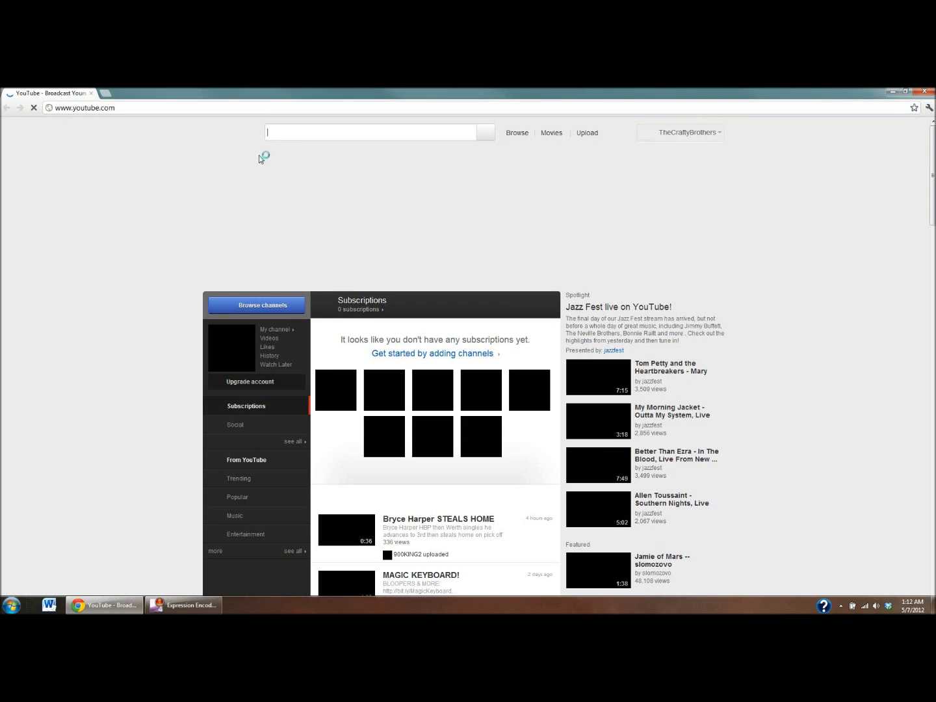
# Download fences_public.exe from Download.com's Fences page, then minimize Chrome.
pyautogui.click(264, 108)
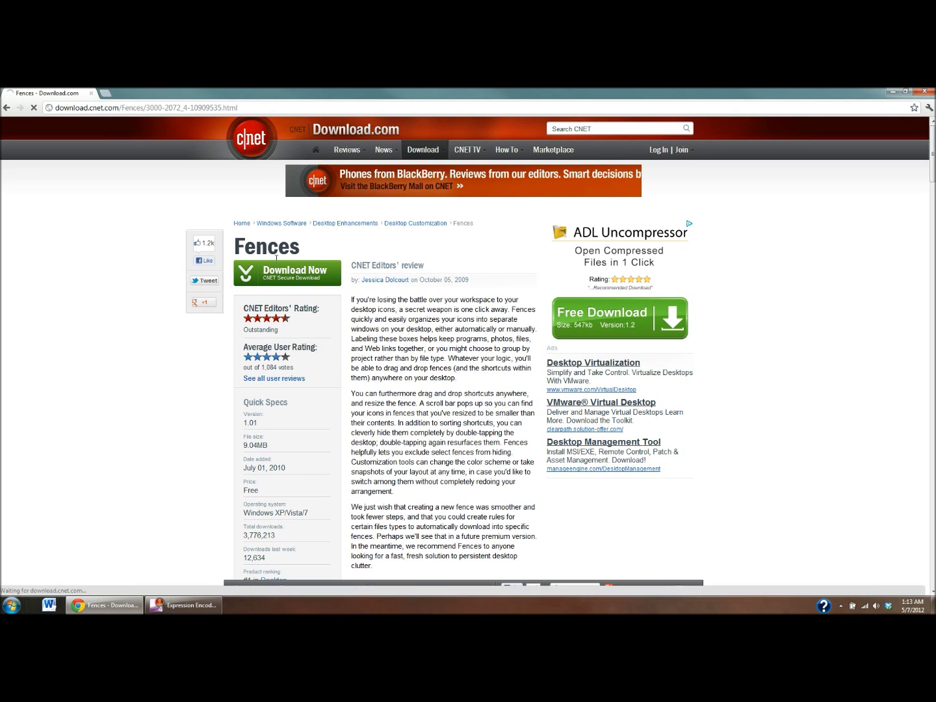
pyautogui.click(272, 275)
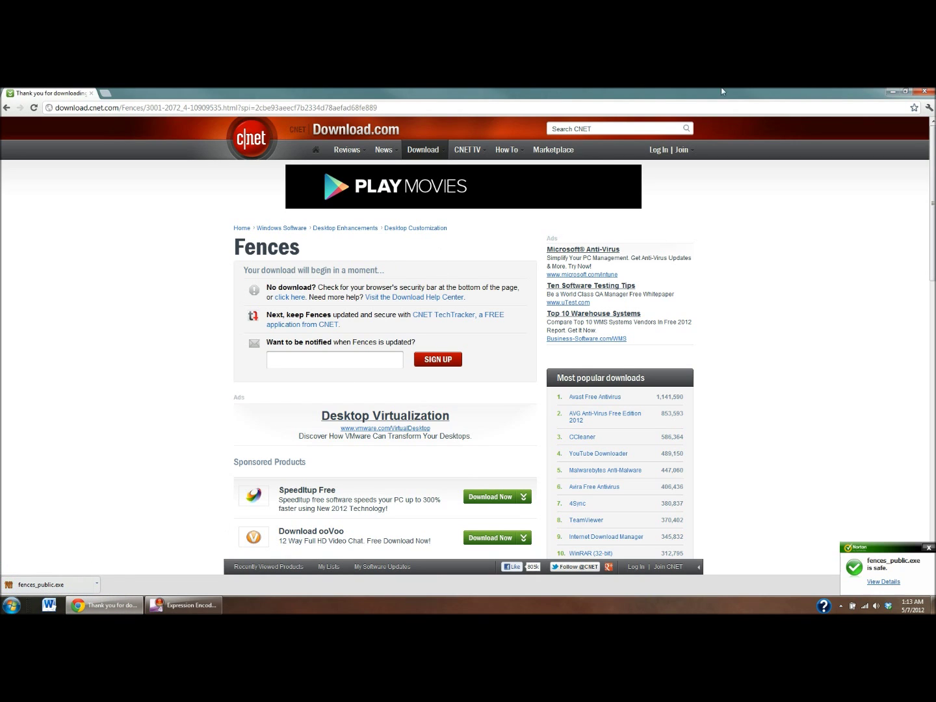
pyautogui.click(890, 92)
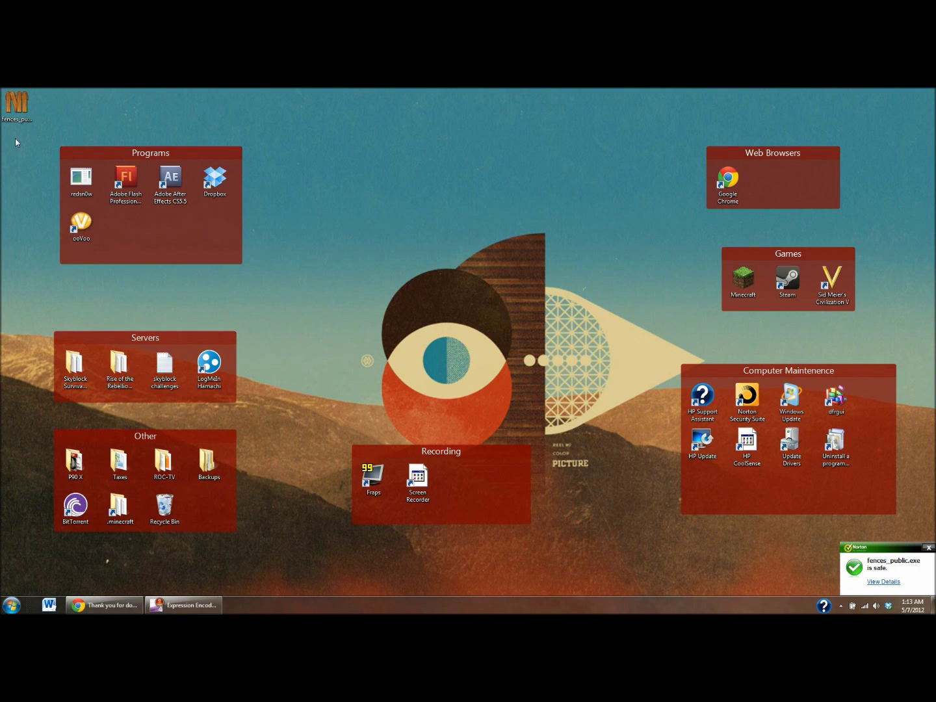
# Move fences_public.exe to the desktop centre and run it, declining the Fences uninstall.
pyautogui.moveTo(15, 102); pyautogui.dragTo(448, 277)
pyautogui.doubleClick(426, 260)
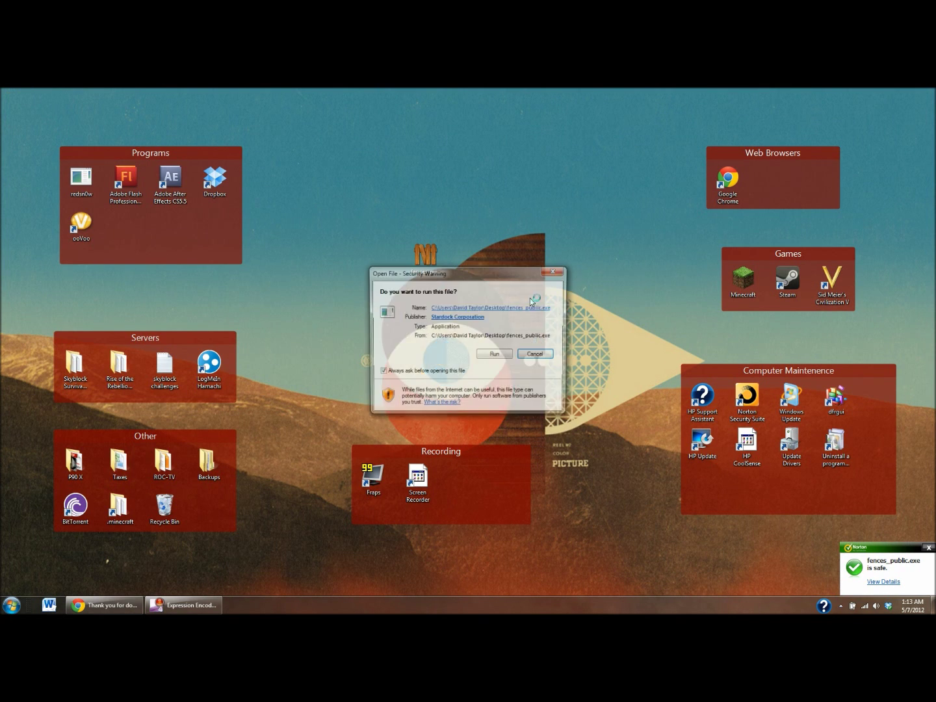
pyautogui.click(495, 355)
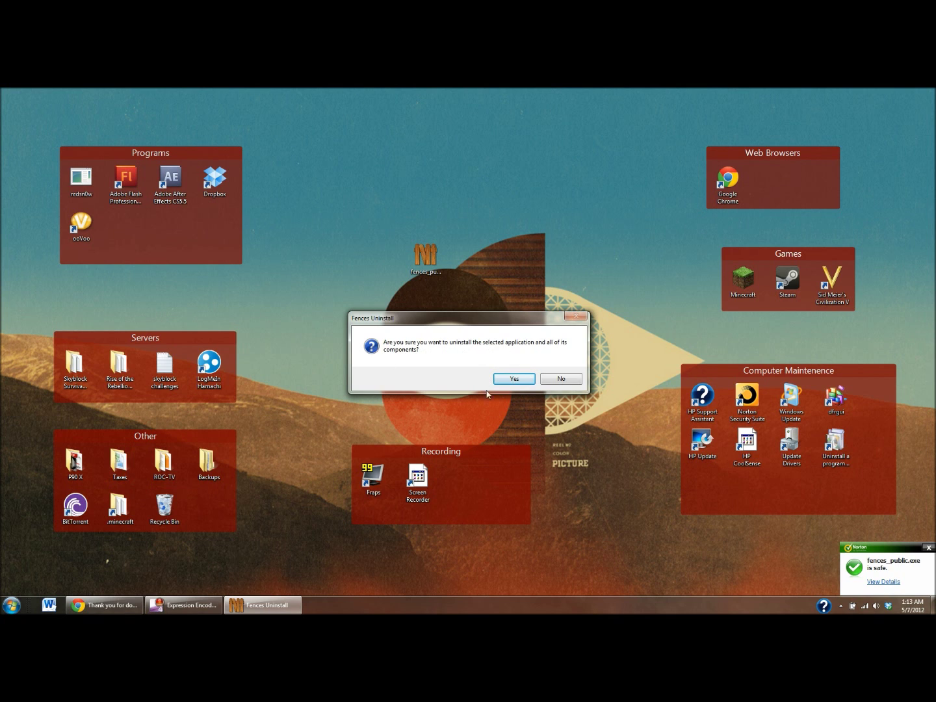
pyautogui.click(561, 377)
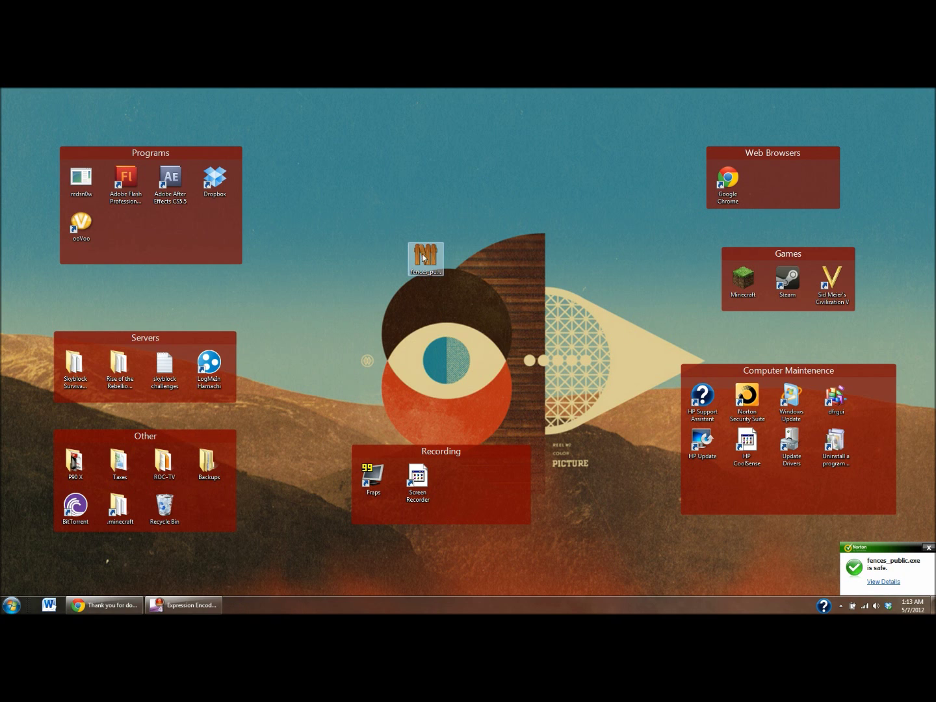
# Search 'fences' in the Start menu, then dismiss it.
pyautogui.click(12, 605)
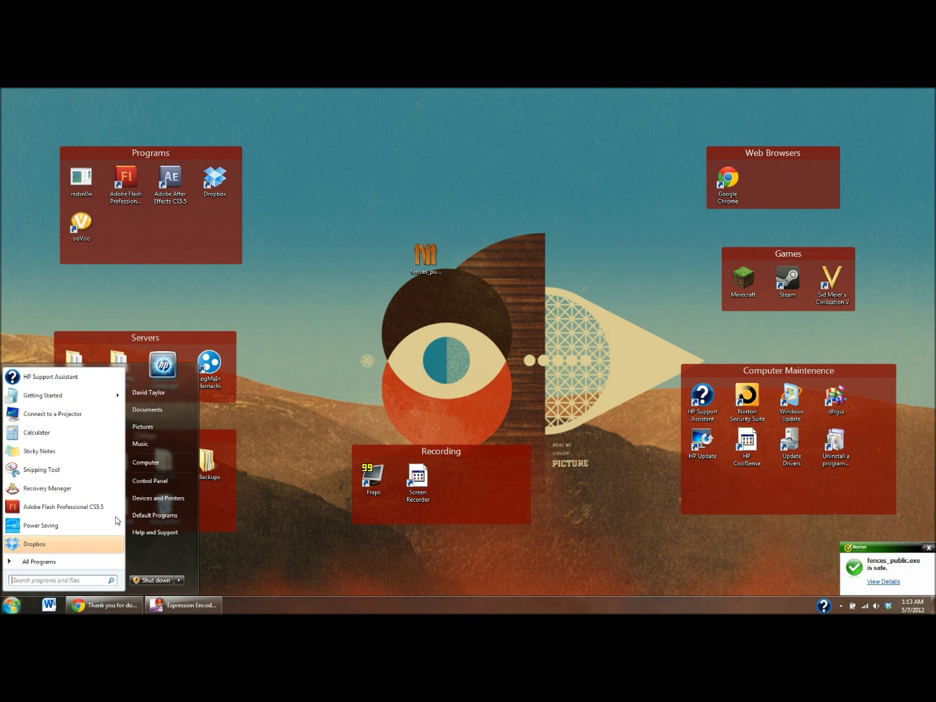
pyautogui.write('fences')
pyautogui.press('Return')
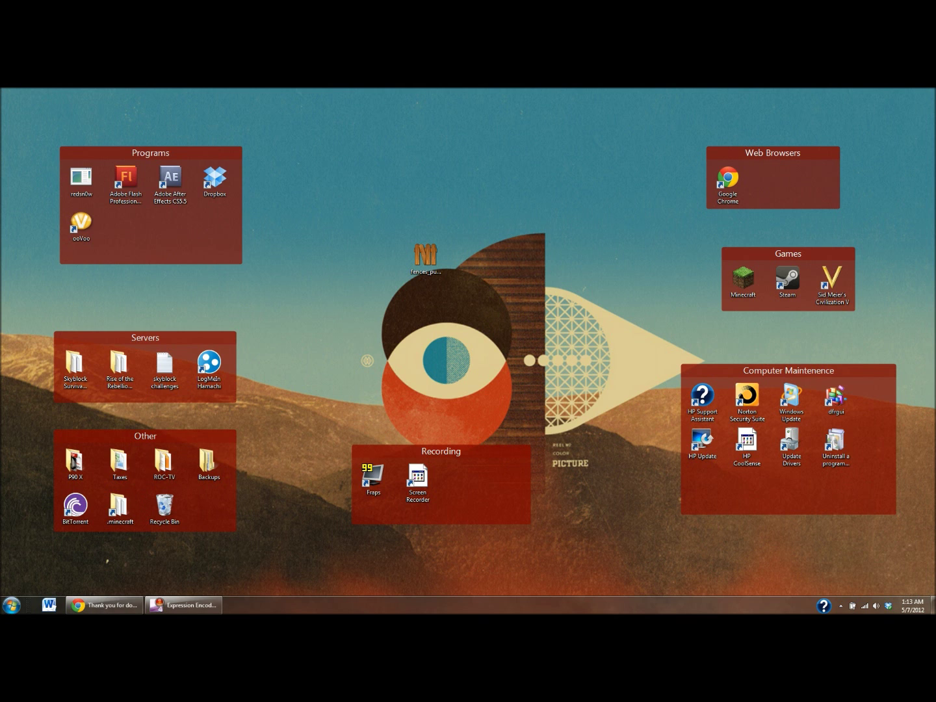
# Open the Fences settings window and keep Customized Layout in the Layout list.
pyautogui.doubleClick(426, 254)
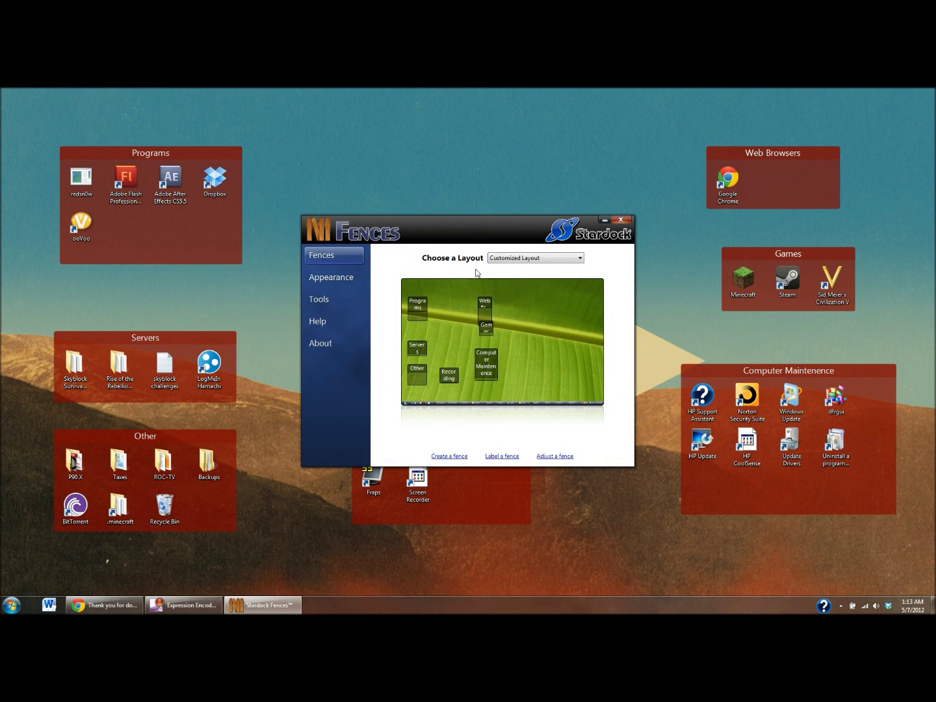
pyautogui.moveTo(444, 229); pyautogui.dragTo(441, 197)
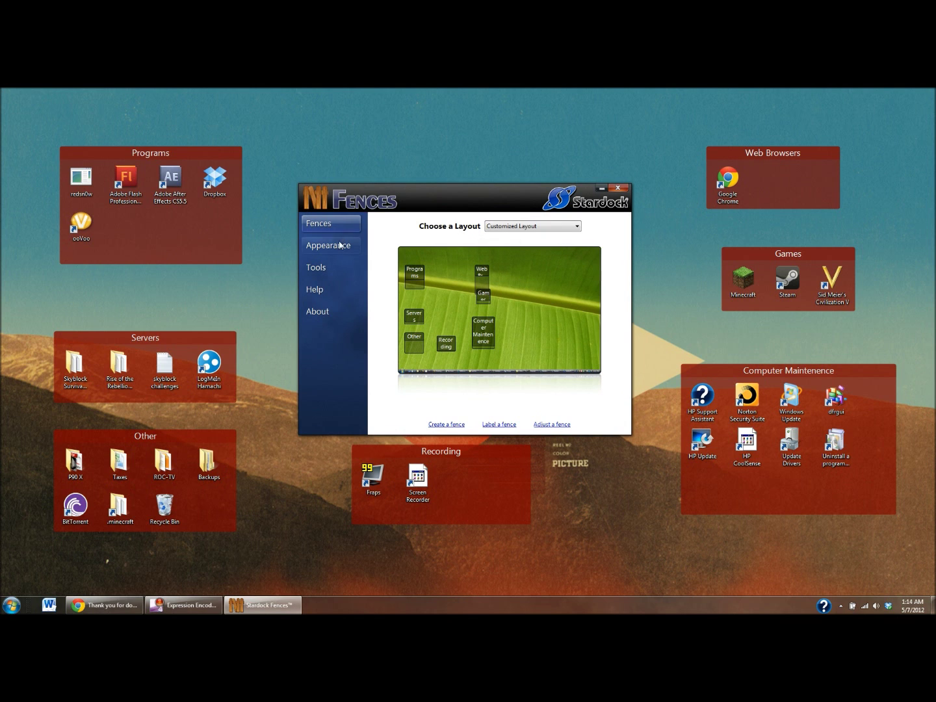
pyautogui.click(502, 227)
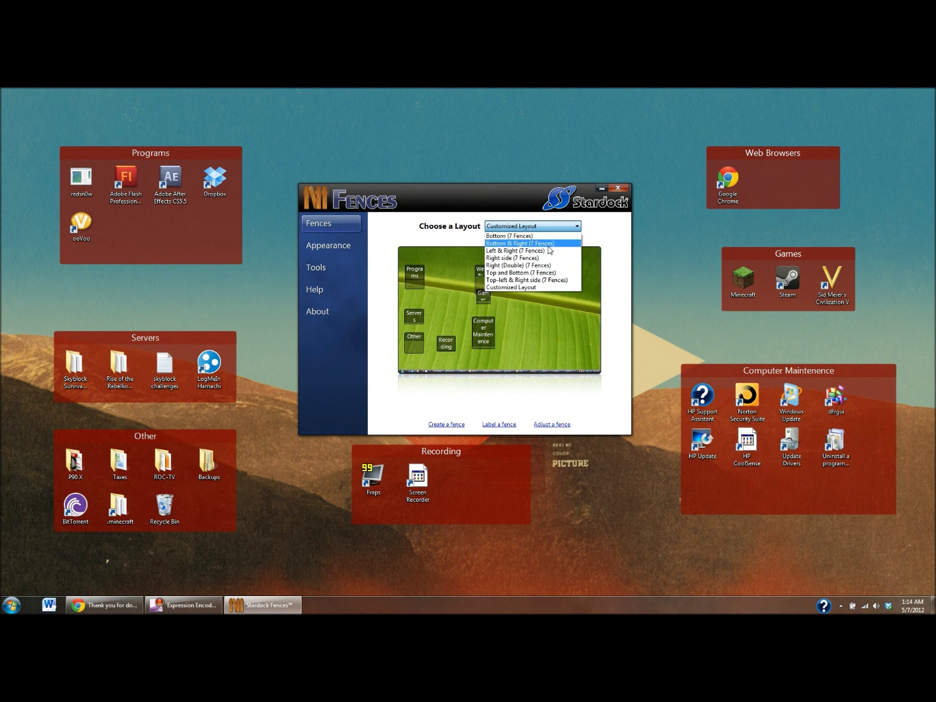
pyautogui.moveTo(440, 202); pyautogui.dragTo(441, 167)
# Experiment with Appearance tint, saturation, transparency, intensity and outline, then minimize settings.
pyautogui.click(312, 221)
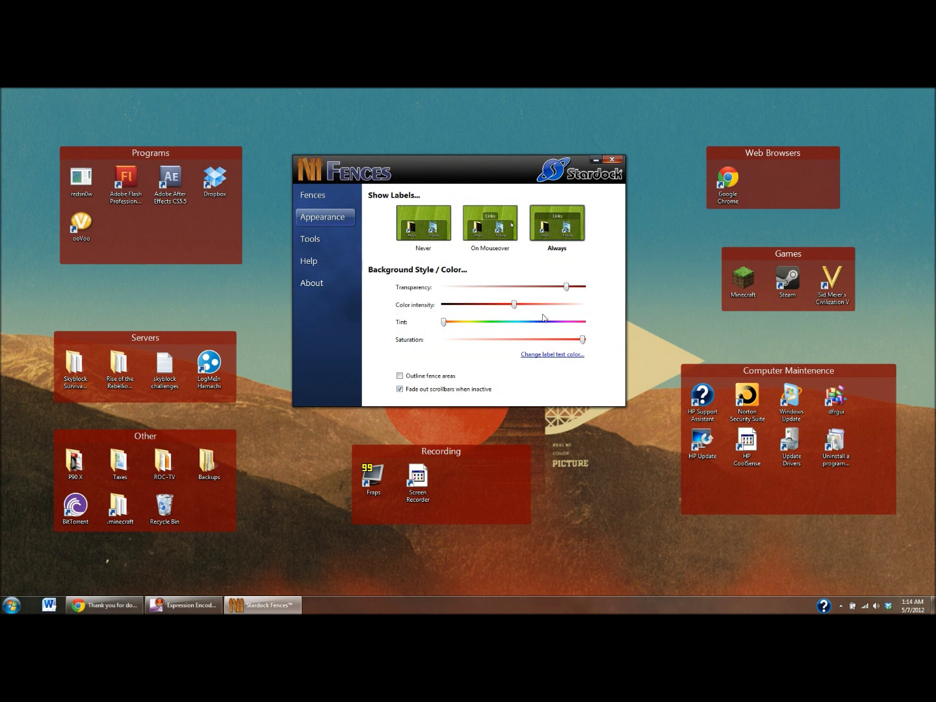
pyautogui.moveTo(444, 325)
pyautogui.mouseDown()
pyautogui.moveTo(592, 331)
pyautogui.moveTo(436, 323)
pyautogui.mouseUp()
pyautogui.moveTo(581, 340); pyautogui.dragTo(605, 338)
pyautogui.moveTo(566, 287); pyautogui.dragTo(599, 293)
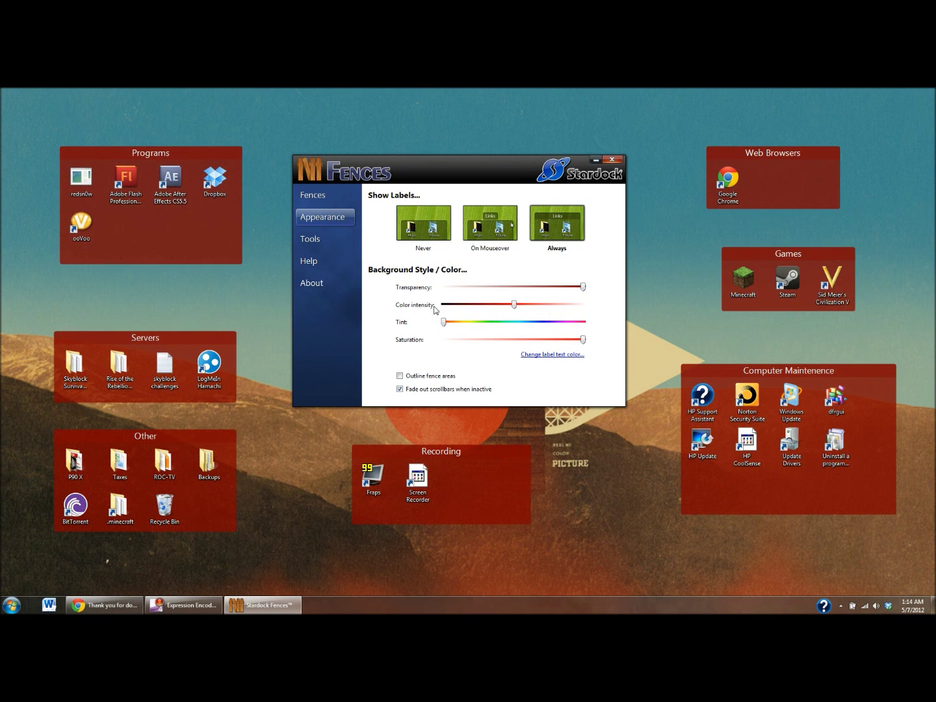
pyautogui.moveTo(514, 305)
pyautogui.mouseDown()
pyautogui.moveTo(368, 313)
pyautogui.moveTo(612, 299)
pyautogui.moveTo(516, 310)
pyautogui.mouseUp()
pyautogui.click(407, 377)
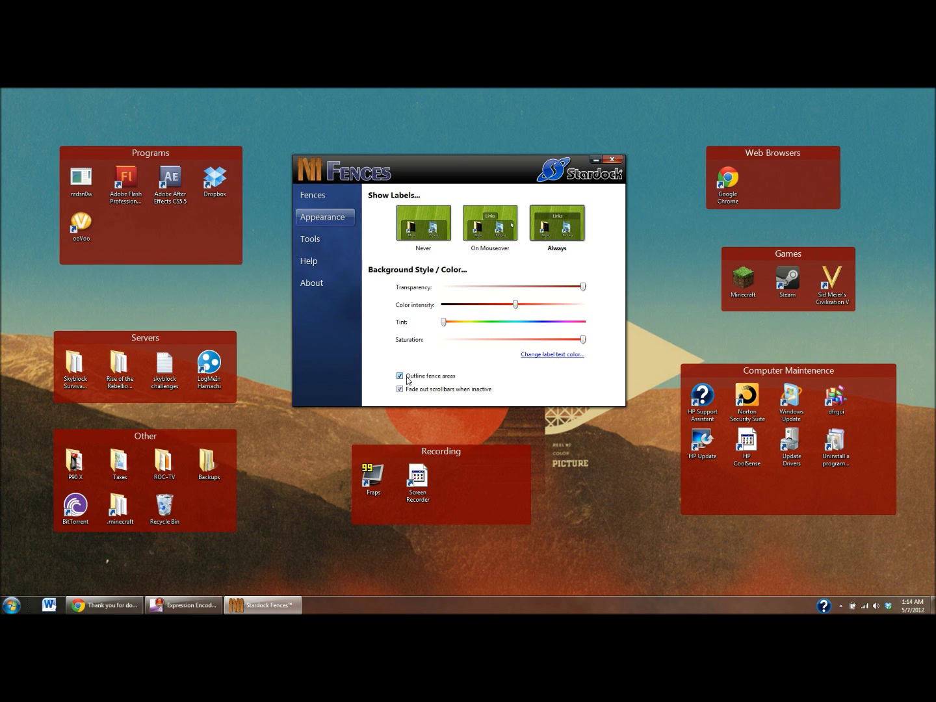
pyautogui.click(410, 381)
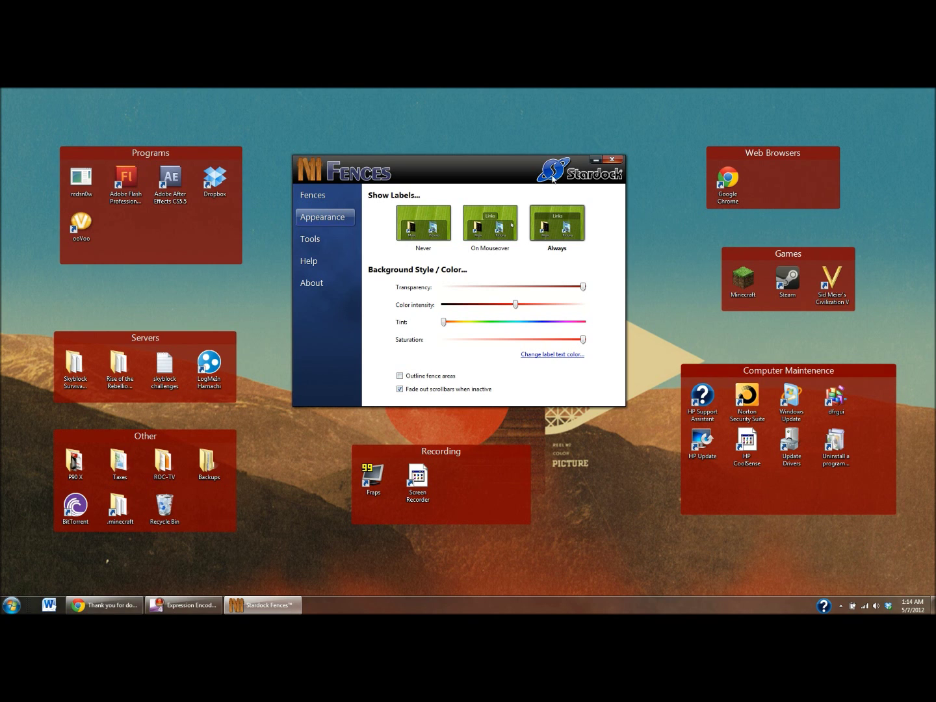
pyautogui.click(596, 160)
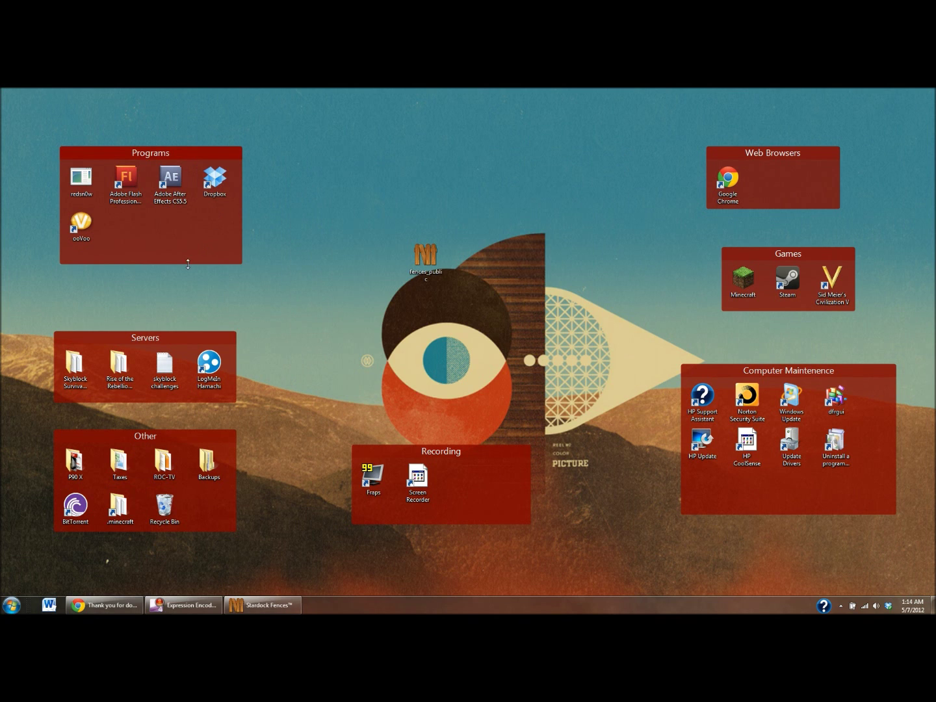
# Restore the Fences settings window from the taskbar.
pyautogui.moveTo(187, 264); pyautogui.dragTo(189, 208)
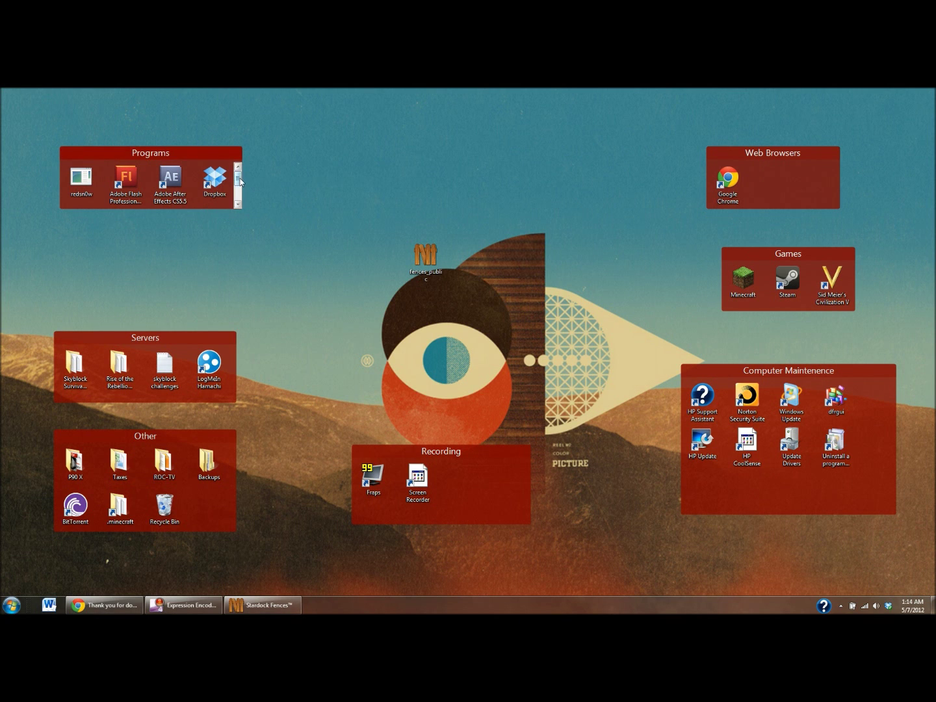
pyautogui.scroll(-2, 237, 185)
pyautogui.scroll(2, 238, 184)
pyautogui.moveTo(188, 208); pyautogui.dragTo(189, 253)
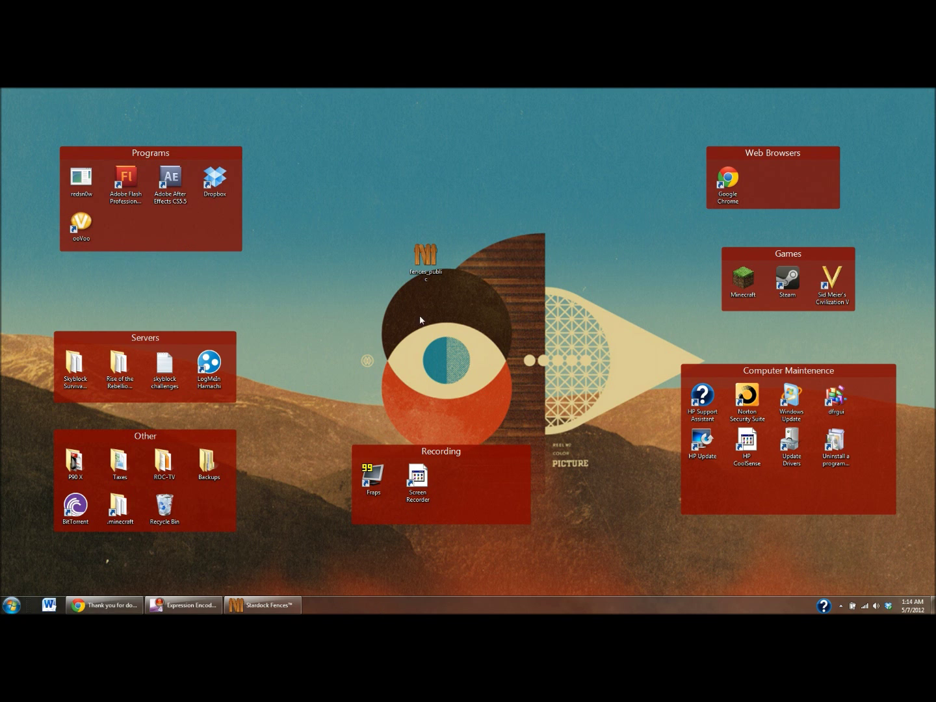
pyautogui.click(263, 606)
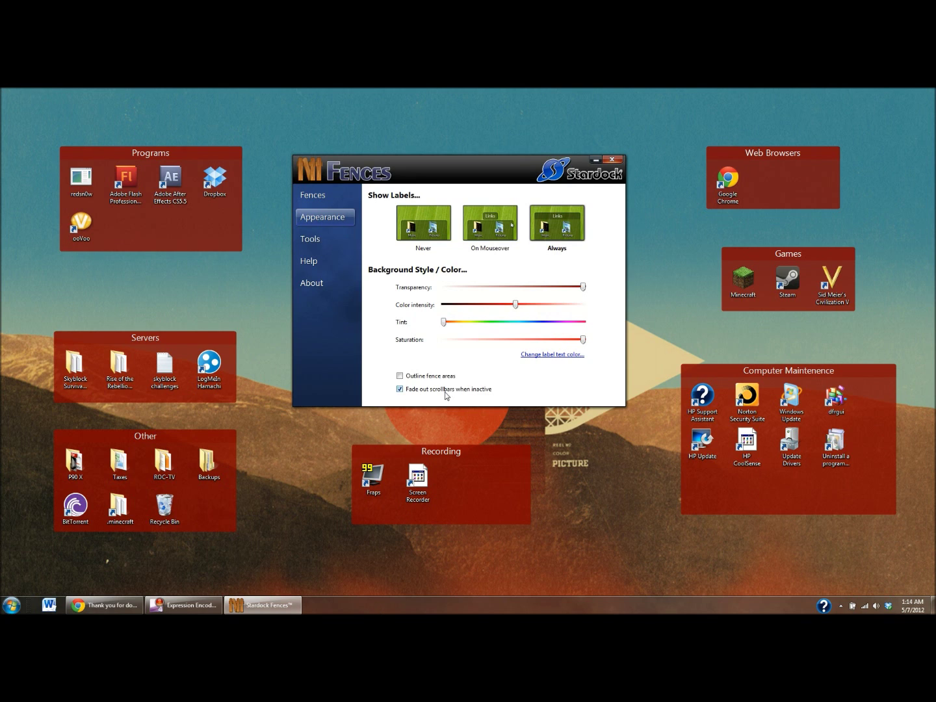
# Check the Tools quick-hide options, then quick-hide all fences by double-clicking the desktop.
pyautogui.click(315, 242)
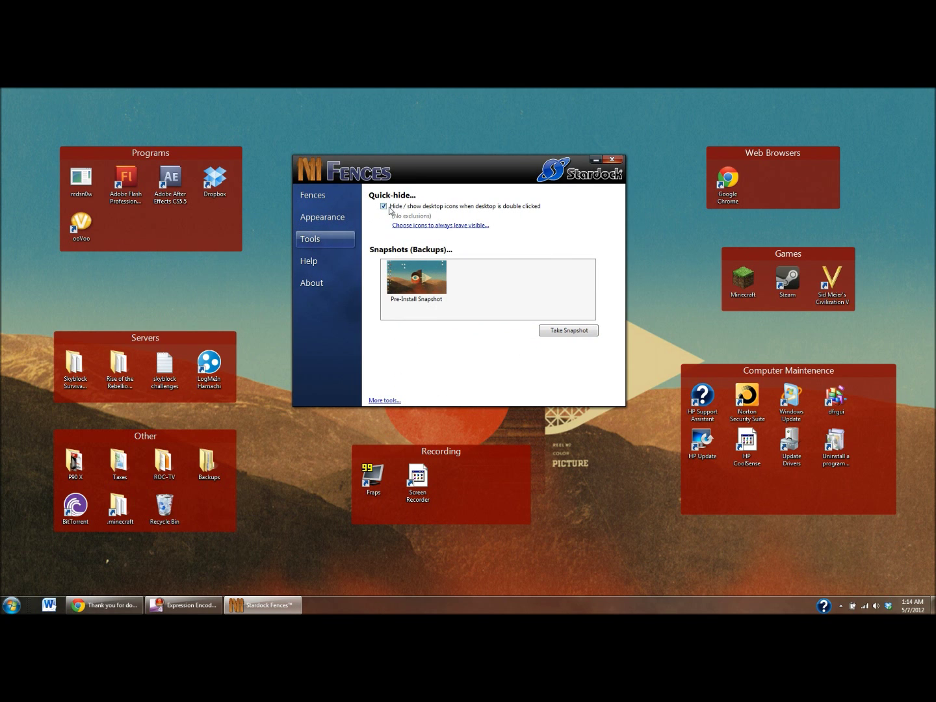
pyautogui.click(594, 162)
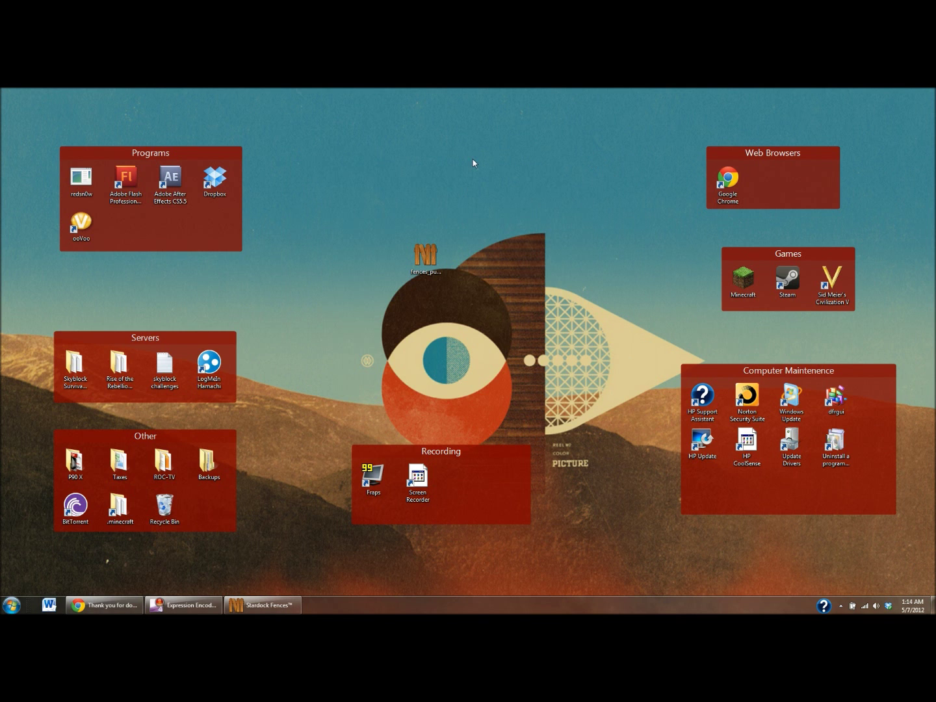
pyautogui.doubleClick(472, 162)
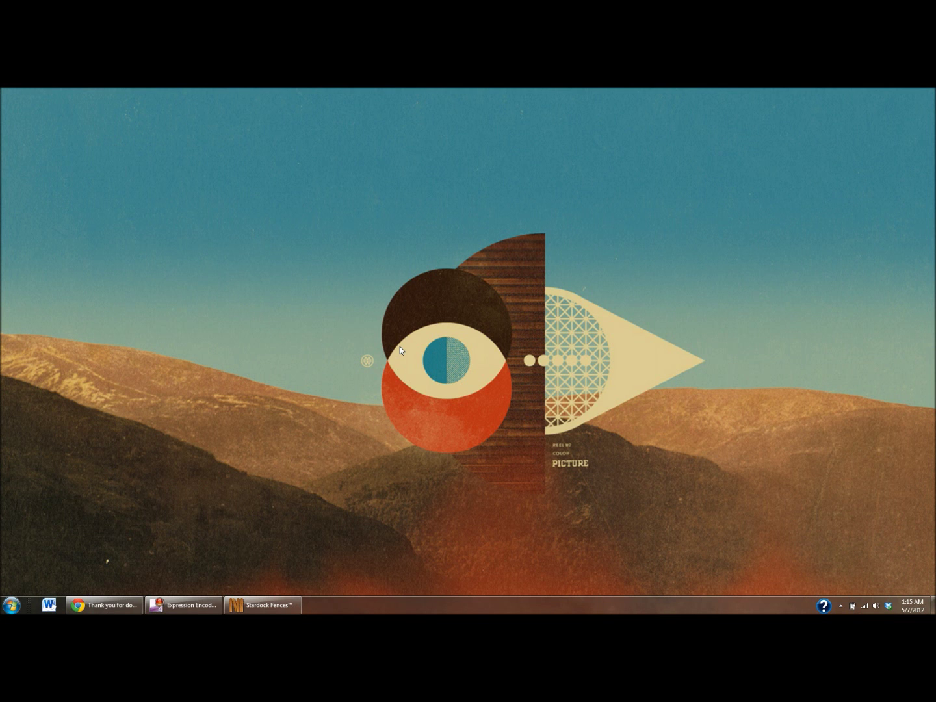
# Test quick-hide by double-clicking the desktop to show, hide and show fences.
pyautogui.doubleClick(417, 259)
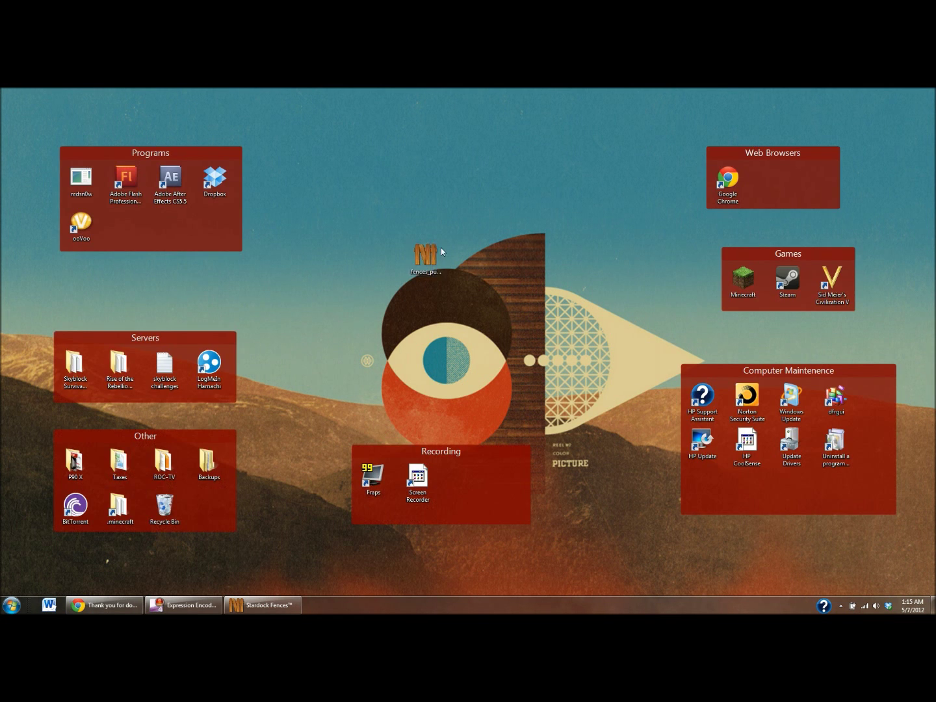
pyautogui.doubleClick(594, 237)
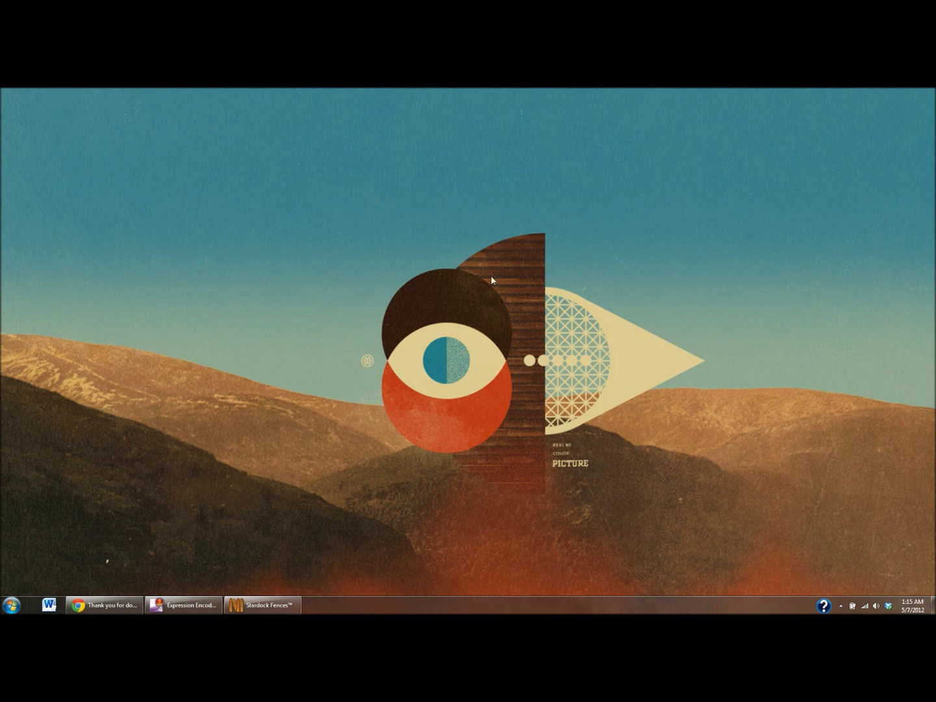
pyautogui.doubleClick(518, 269)
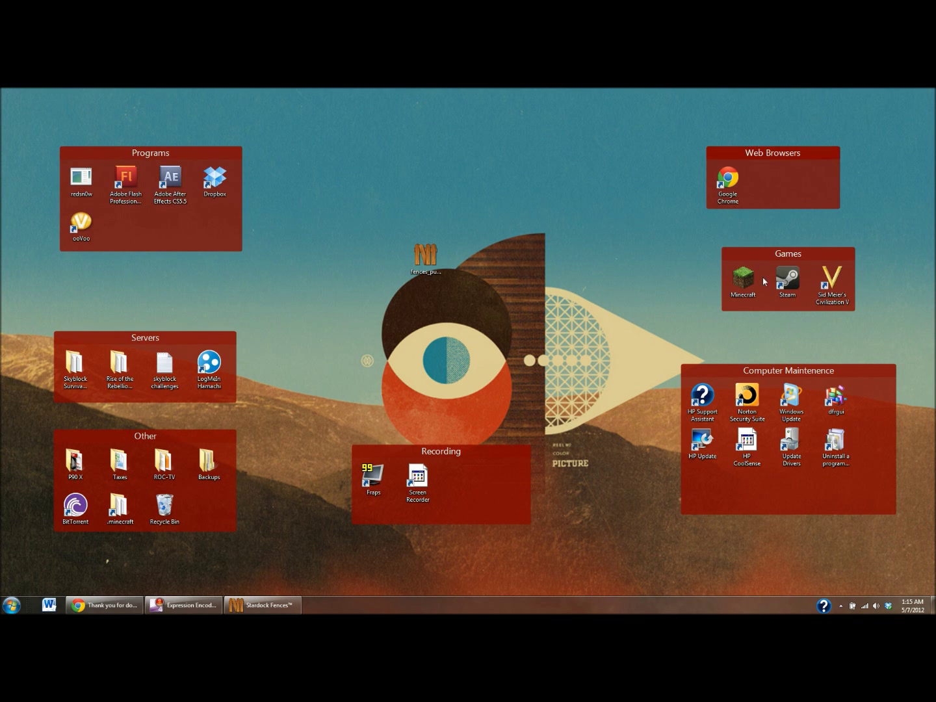
# Exclude the Games fence from quick-hide via its View menu.
pyautogui.rightClick(804, 262)
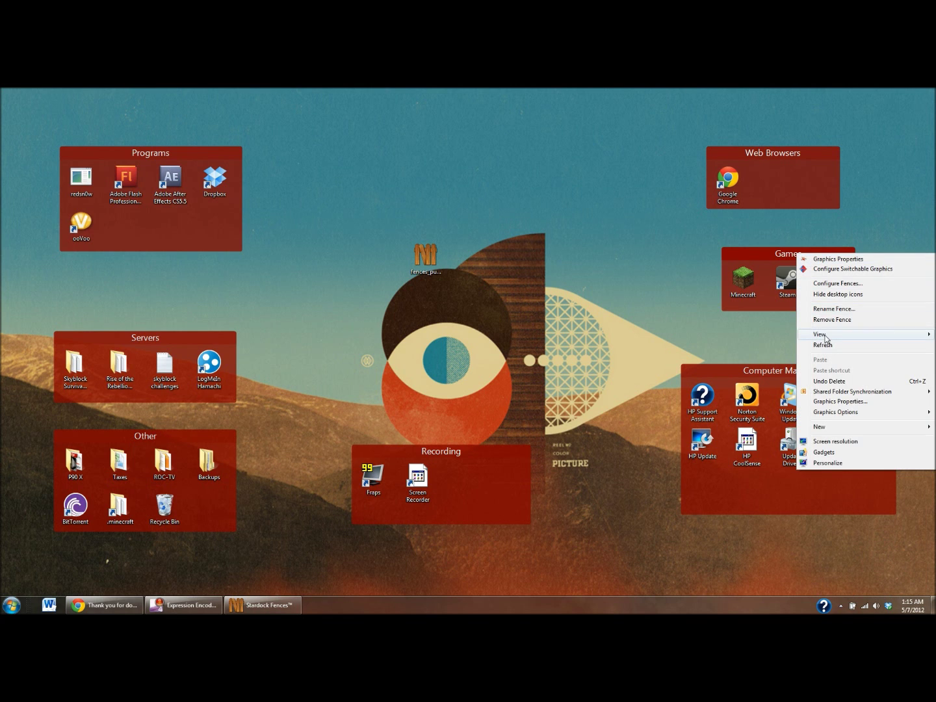
pyautogui.click(679, 270)
pyautogui.rightClick(770, 252)
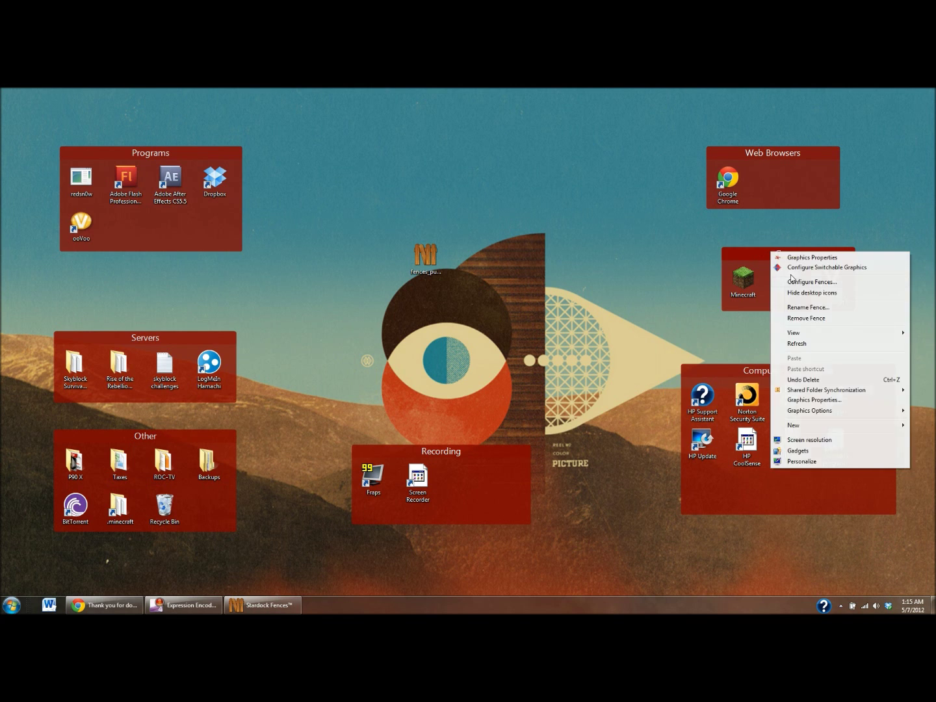
pyautogui.moveTo(810, 334)
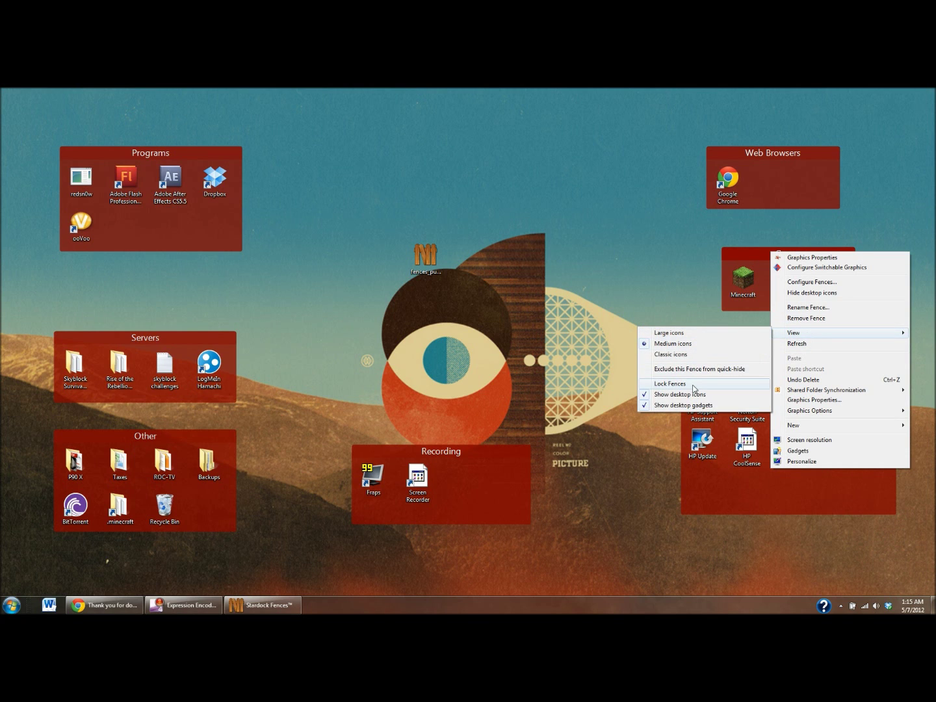
pyautogui.click(743, 369)
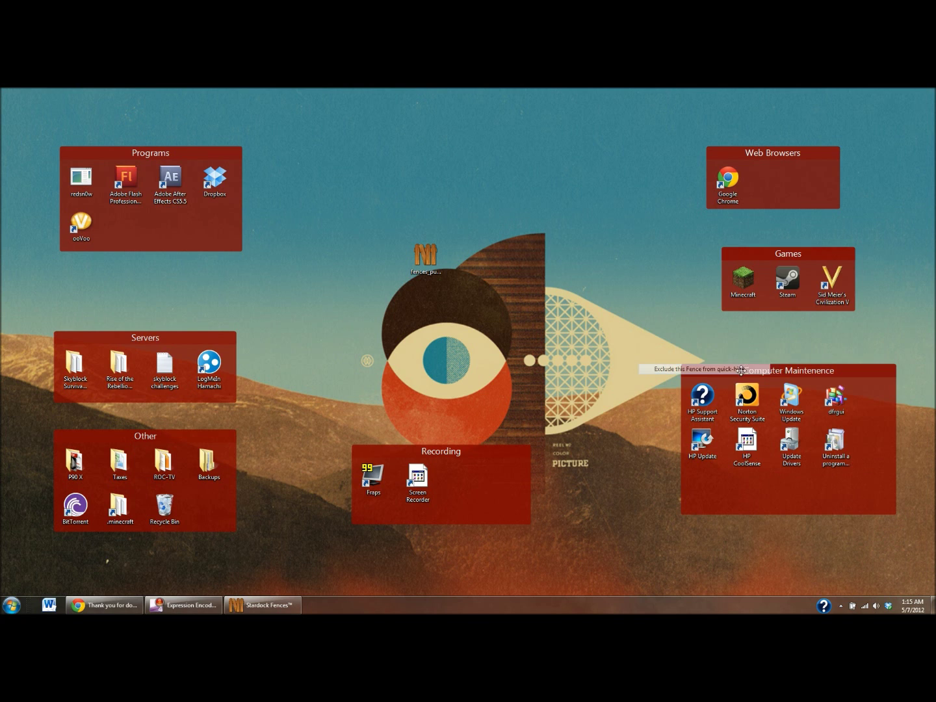
# Retest quick-hide, confirming the Games fence stays visible while others hide.
pyautogui.doubleClick(519, 244)
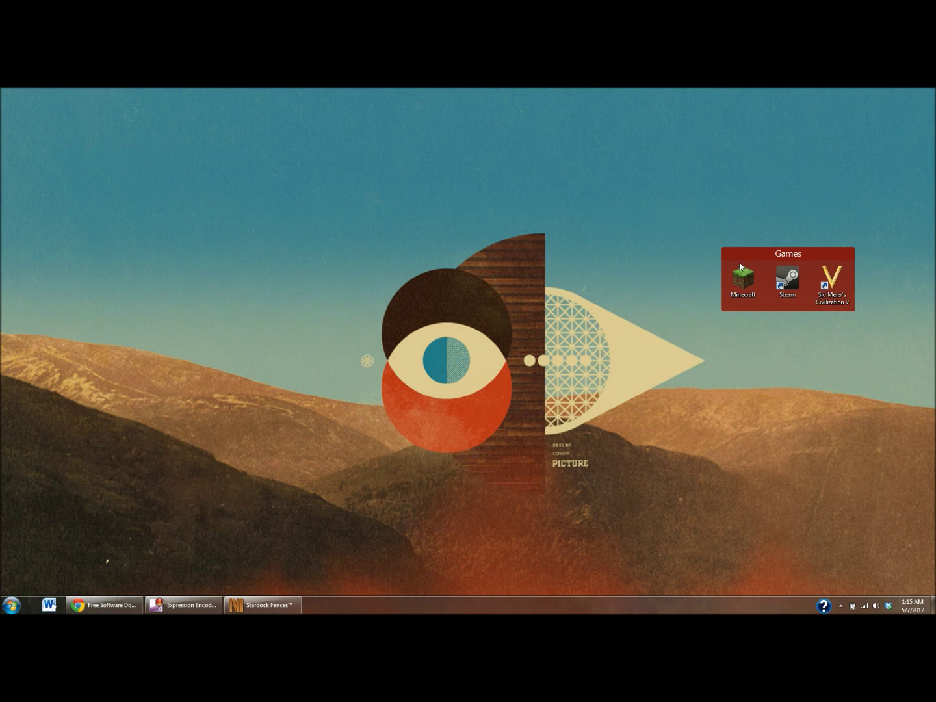
pyautogui.doubleClick(572, 244)
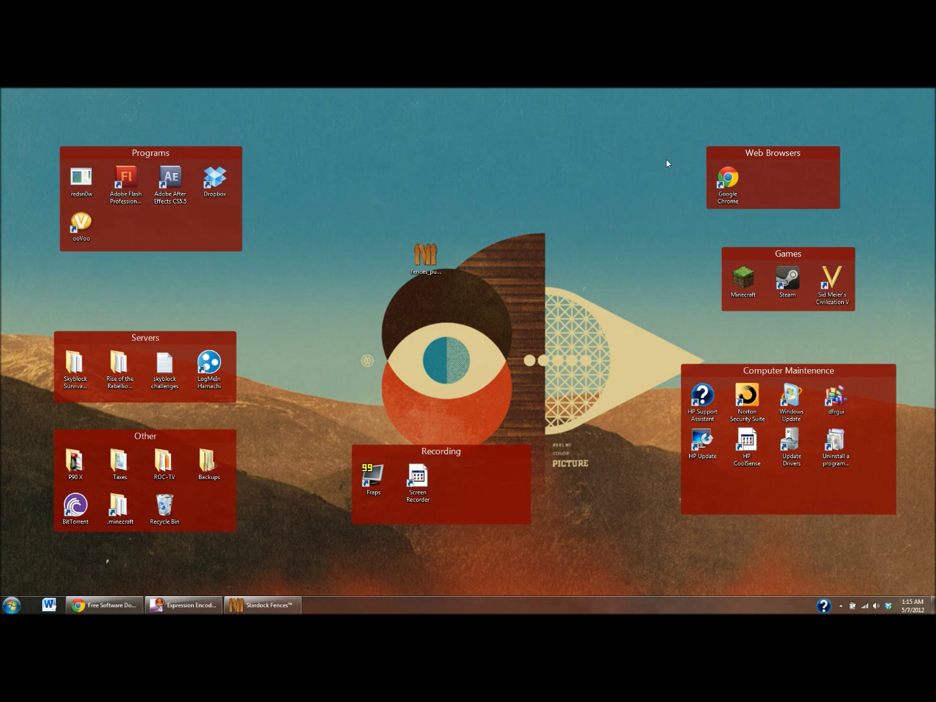
pyautogui.doubleClick(585, 242)
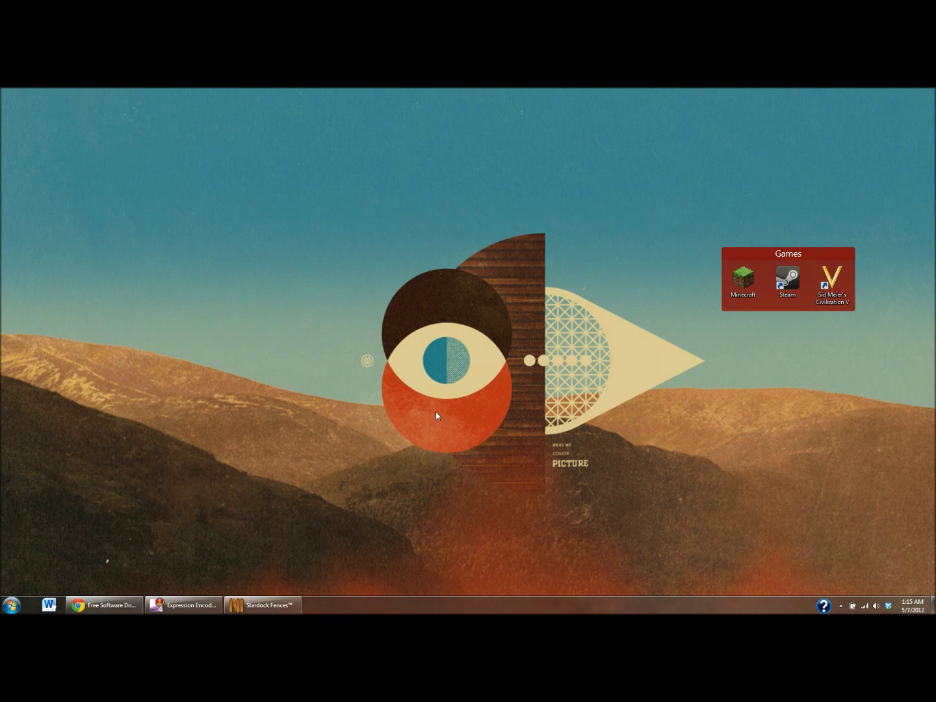
pyautogui.doubleClick(642, 283)
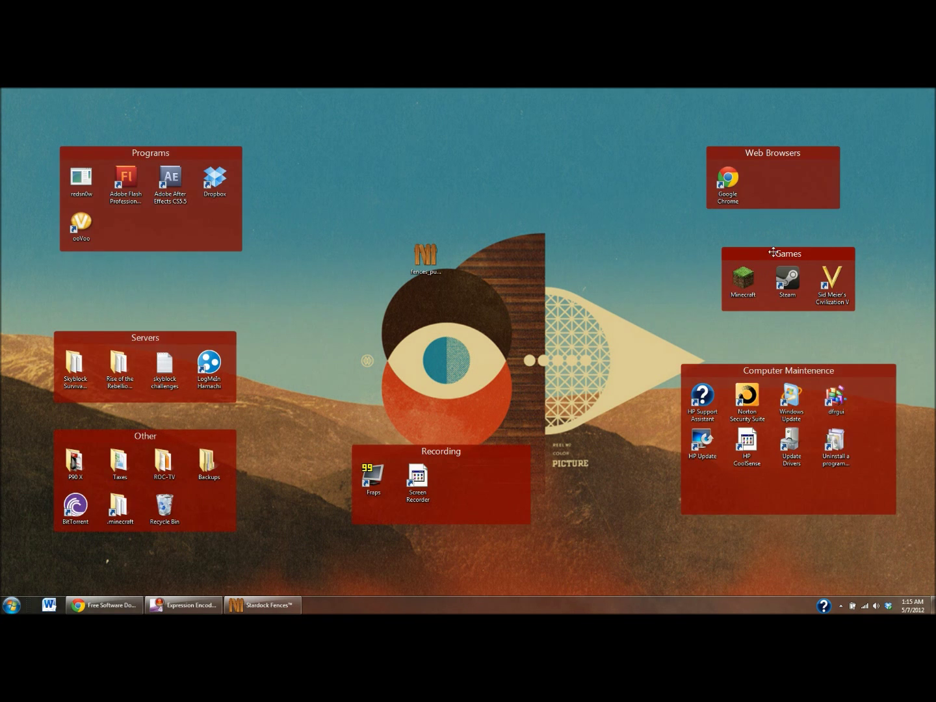
pyautogui.rightClick(774, 255)
# Bring up the Fences settings window from the Games fence menu and reposition it.
pyautogui.moveTo(799, 338)
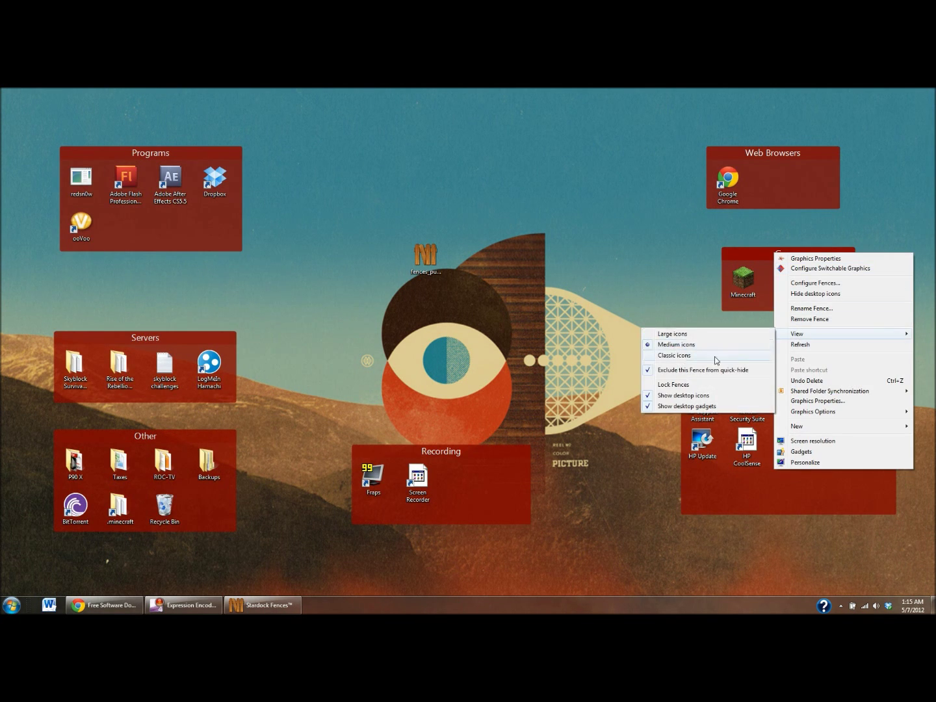
pyautogui.click(715, 372)
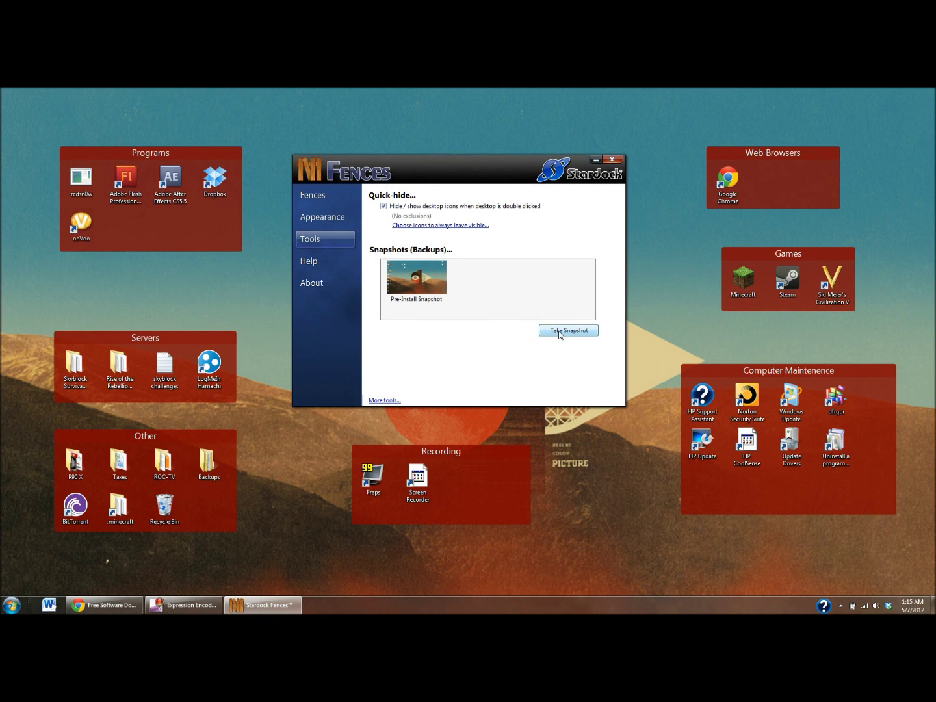
pyautogui.moveTo(465, 161); pyautogui.dragTo(489, 153)
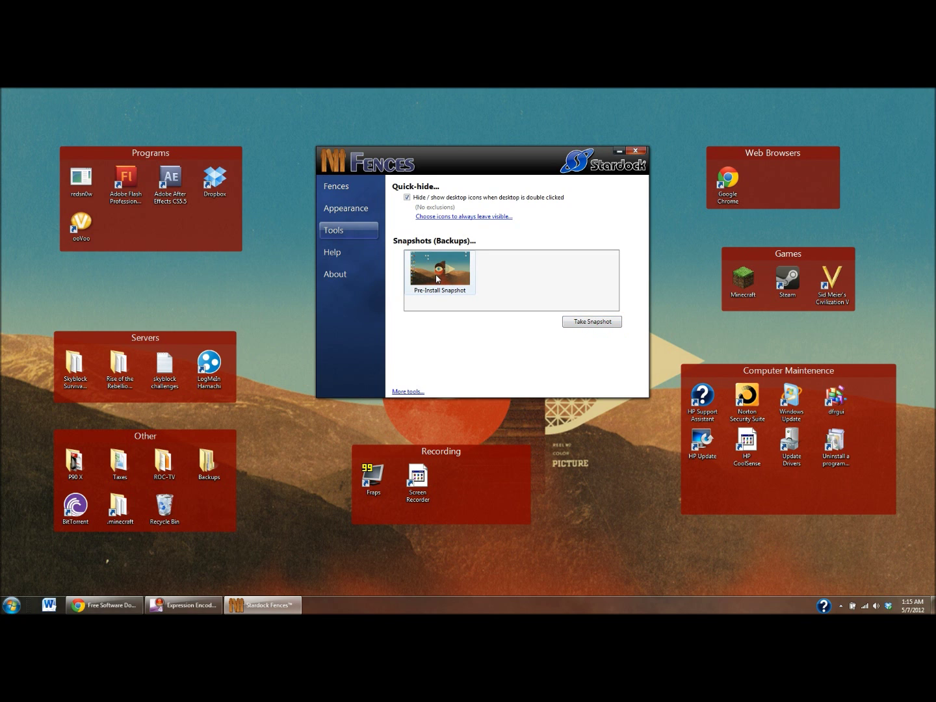
# Browse the Help, About (v1.01.143) and Fences layout pages, then close settings.
pyautogui.click(343, 253)
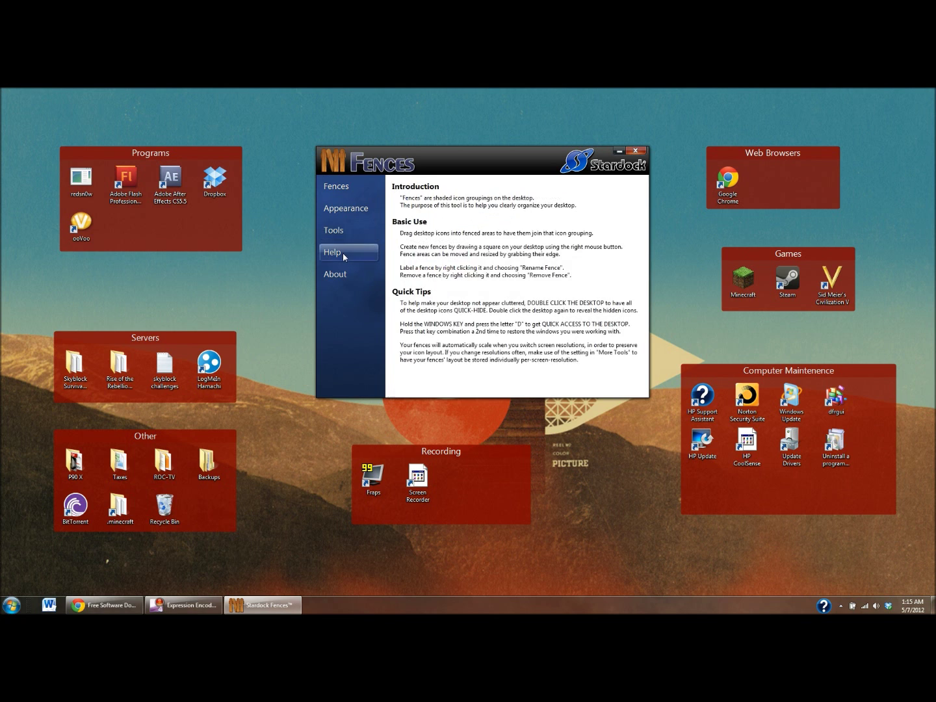
pyautogui.click(366, 273)
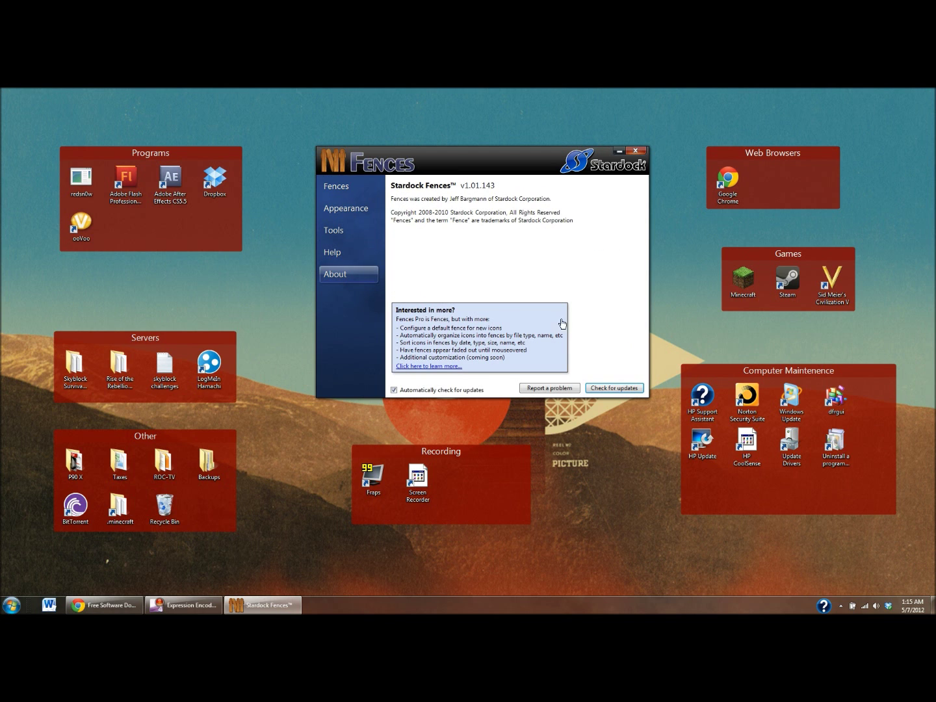
pyautogui.click(337, 186)
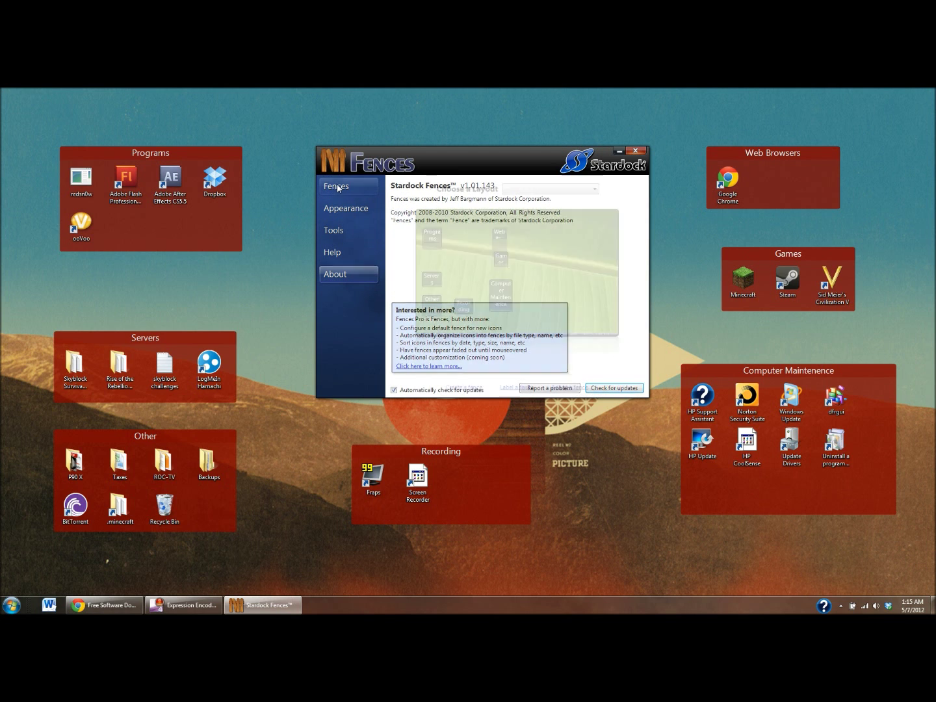
pyautogui.click(637, 152)
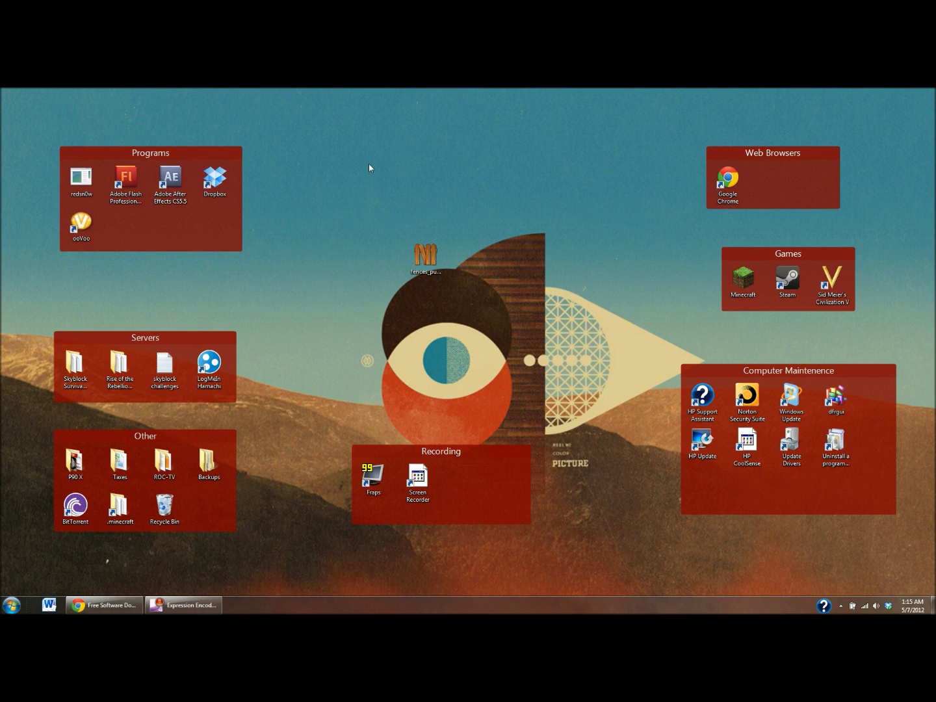
# Right-drag an empty area left of Web Browsers and create a new fence named 'Test'.
pyautogui.moveTo(274, 117); pyautogui.dragTo(499, 231)
pyautogui.moveTo(668, 124); pyautogui.dragTo(485, 254)
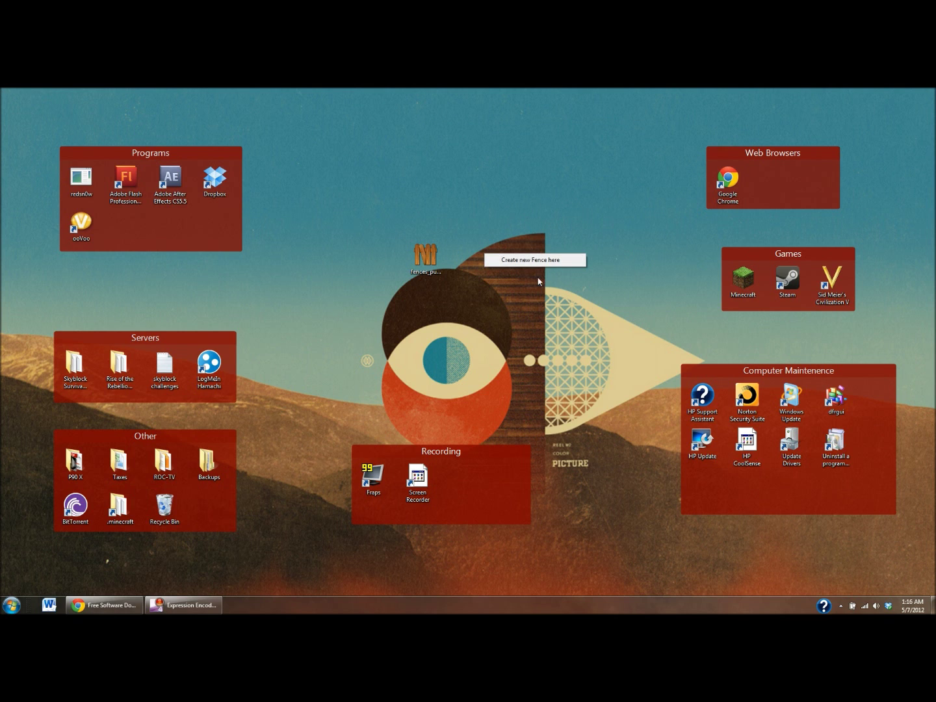
pyautogui.moveTo(352, 106); pyautogui.dragTo(564, 215)
pyautogui.moveTo(357, 118); pyautogui.dragTo(572, 234)
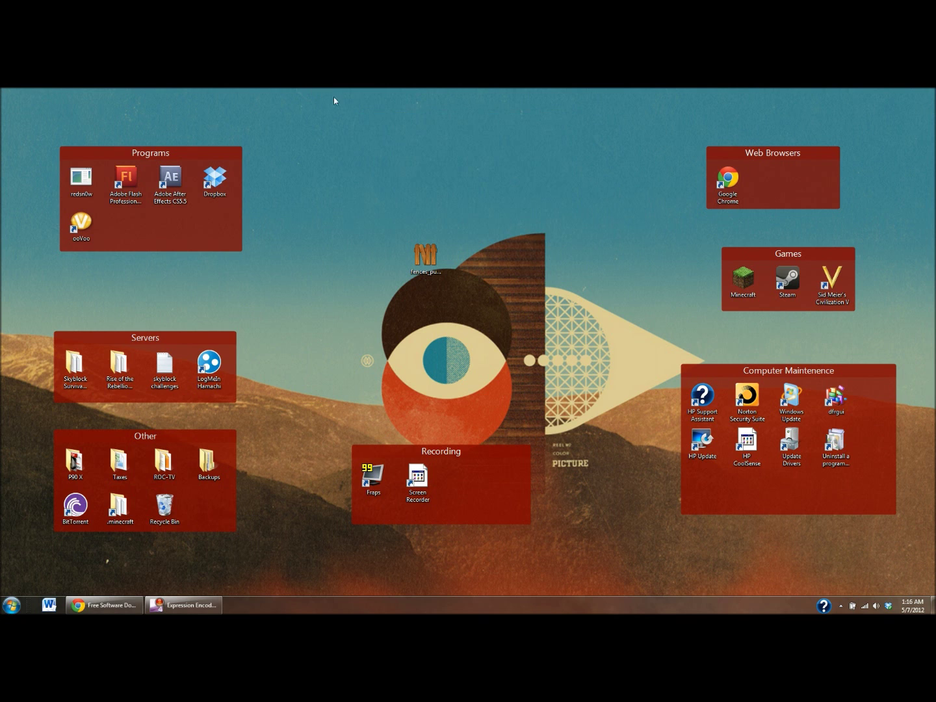
pyautogui.moveTo(337, 100); pyautogui.dragTo(577, 206)
pyautogui.moveTo(589, 124); pyautogui.dragTo(688, 240)
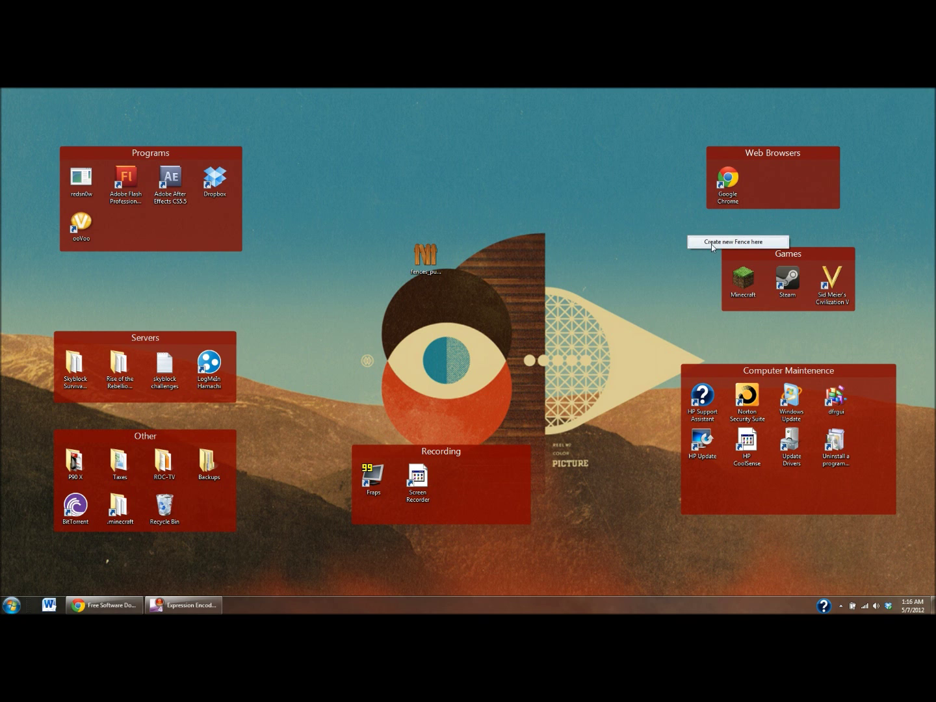
pyautogui.click(710, 244)
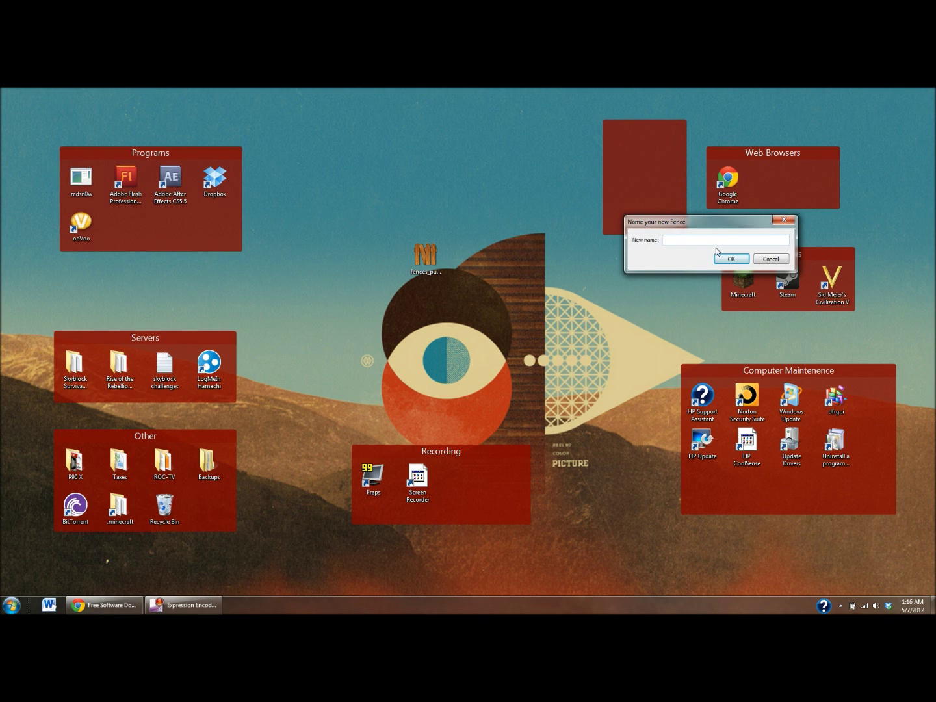
pyautogui.write('Test')
pyautogui.press('Return')
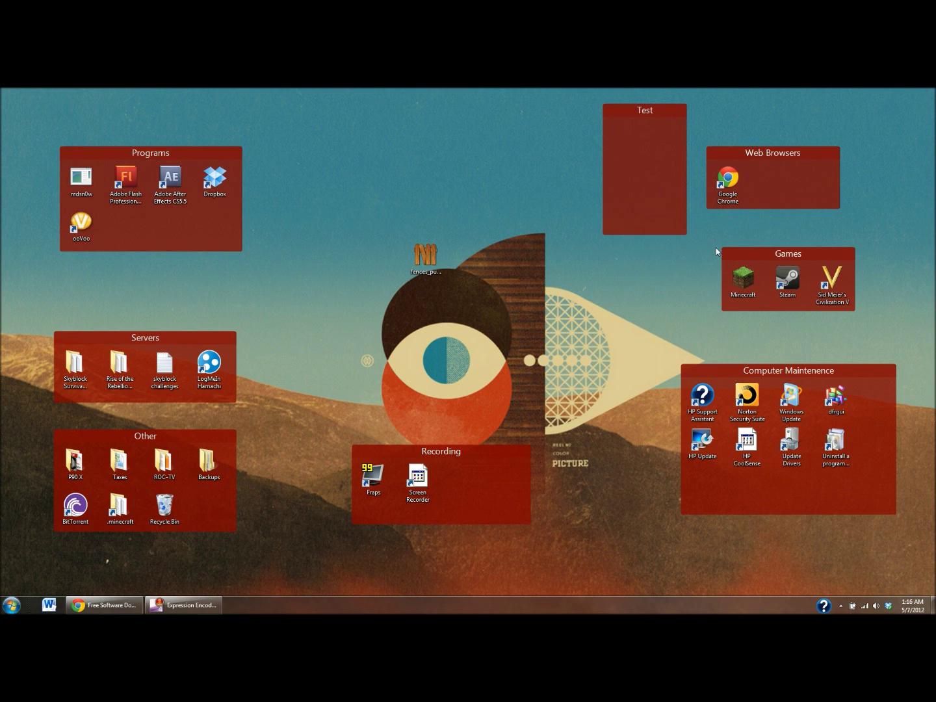
# Move and enlarge the Test fence at top centre, nudging Web Browsers and Games upward.
pyautogui.moveTo(670, 113); pyautogui.dragTo(524, 130)
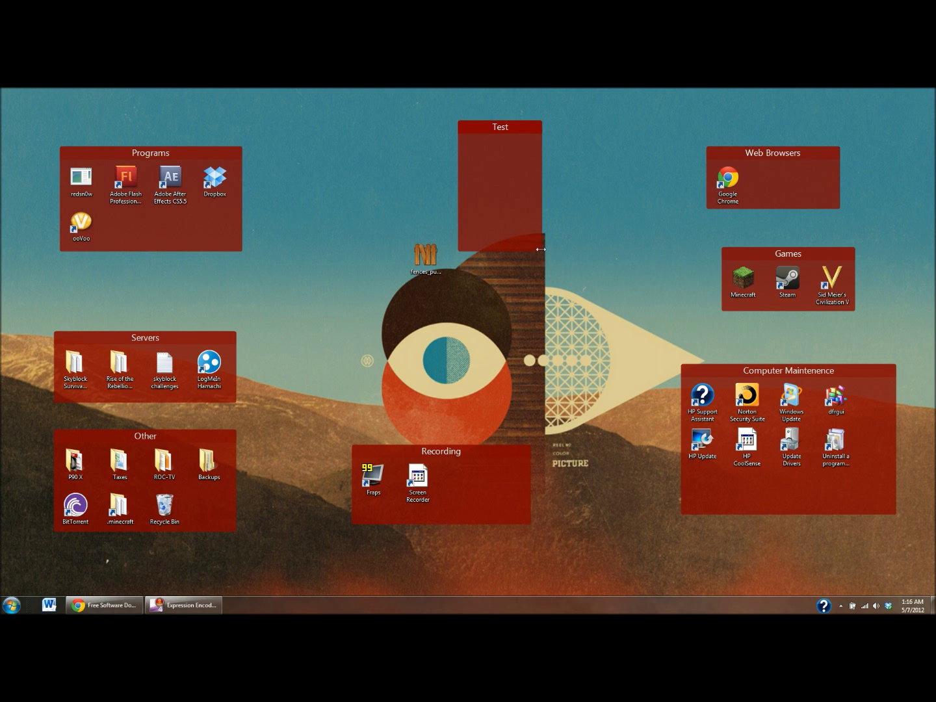
pyautogui.moveTo(541, 251); pyautogui.dragTo(660, 277)
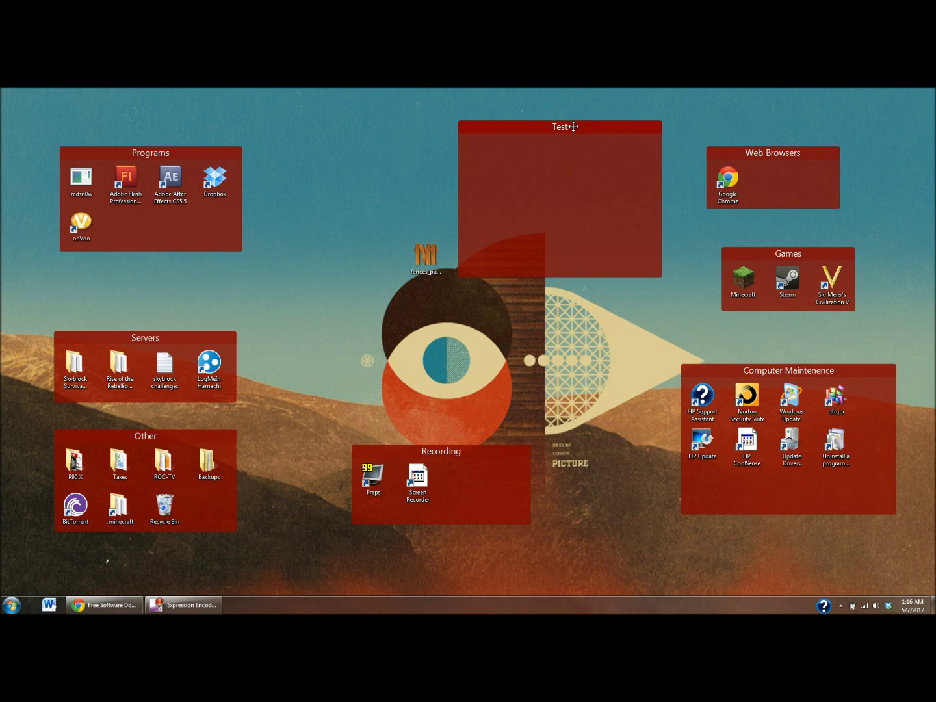
pyautogui.moveTo(572, 127); pyautogui.dragTo(571, 120)
pyautogui.moveTo(755, 153)
pyautogui.mouseDown()
pyautogui.moveTo(783, 133)
pyautogui.moveTo(755, 131)
pyautogui.mouseUp()
pyautogui.moveTo(787, 252); pyautogui.dragTo(766, 240)
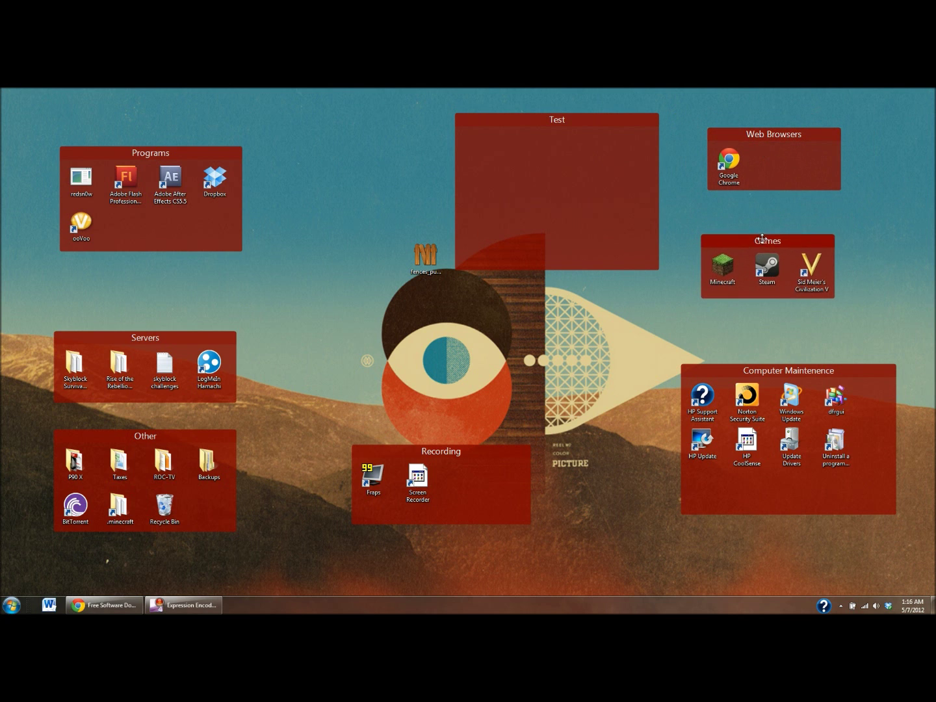
pyautogui.rightClick(561, 120)
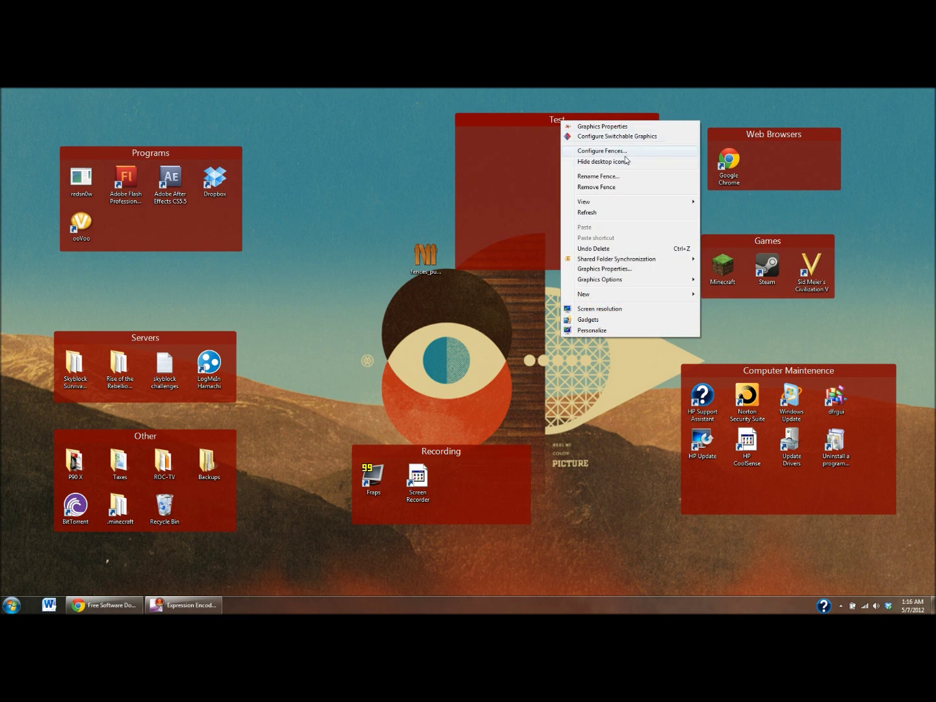
# Lock the fences, then test hiding and showing them with desktop double-clicks.
pyautogui.moveTo(608, 202)
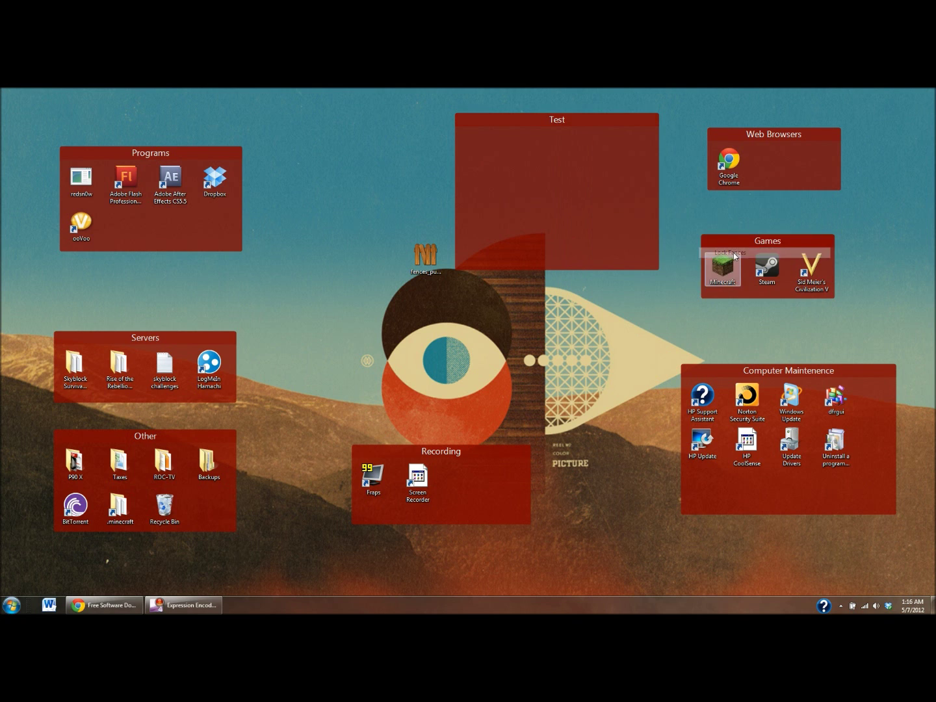
pyautogui.click(734, 254)
pyautogui.moveTo(539, 145); pyautogui.dragTo(568, 138)
pyautogui.doubleClick(748, 191)
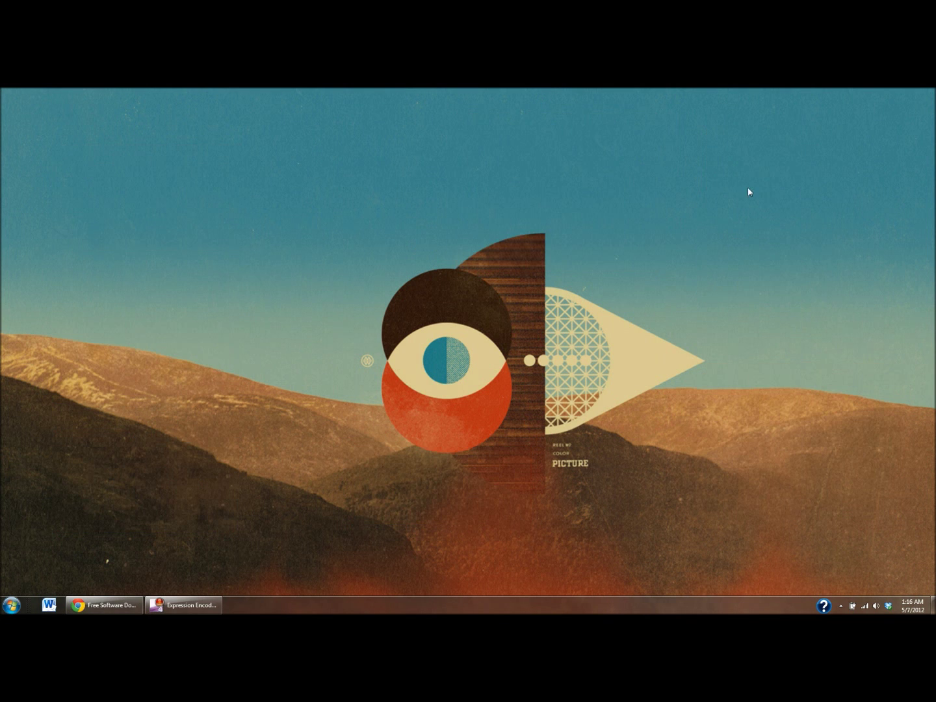
pyautogui.doubleClick(586, 218)
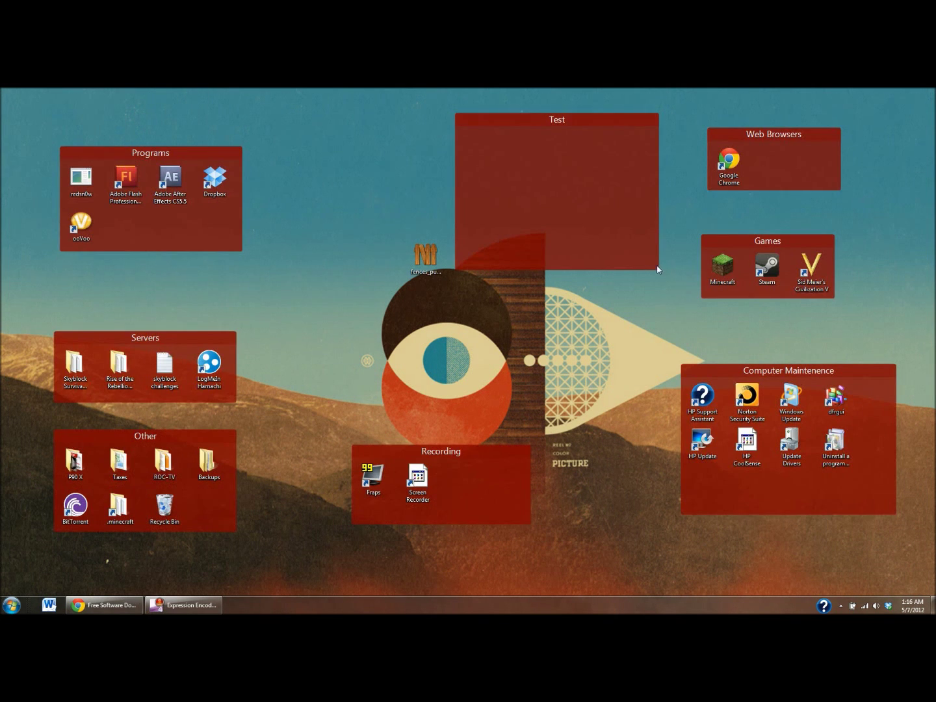
# Unlock the fences, shift the Test fence left, and place the fences_public icon beside it.
pyautogui.rightClick(562, 121)
pyautogui.moveTo(611, 205)
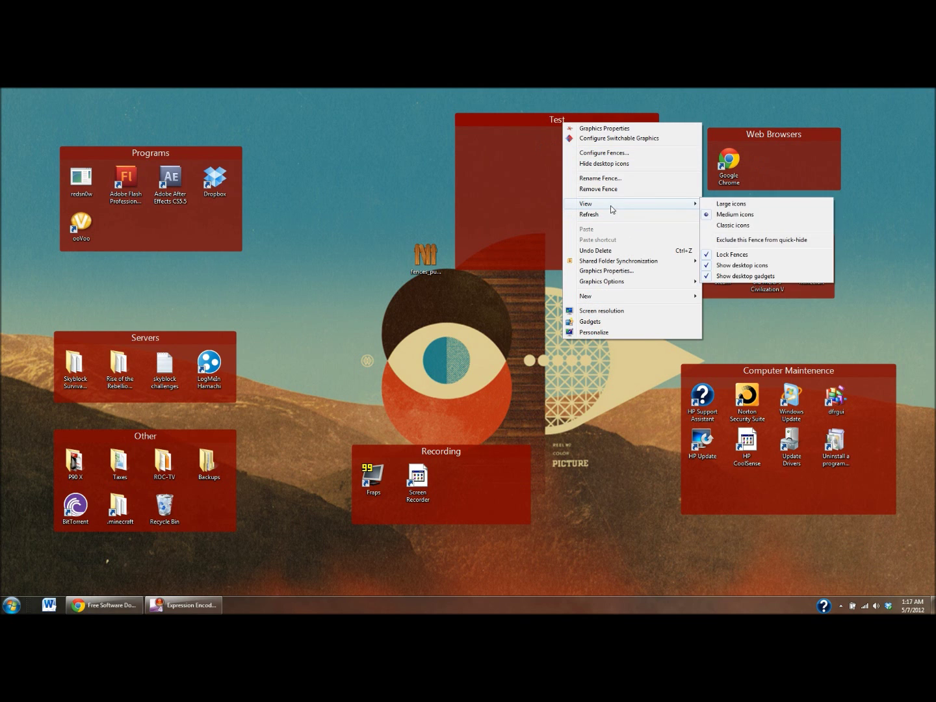
pyautogui.click(735, 254)
pyautogui.moveTo(579, 117); pyautogui.dragTo(504, 157)
pyautogui.moveTo(414, 252); pyautogui.dragTo(550, 250)
pyautogui.click(332, 161)
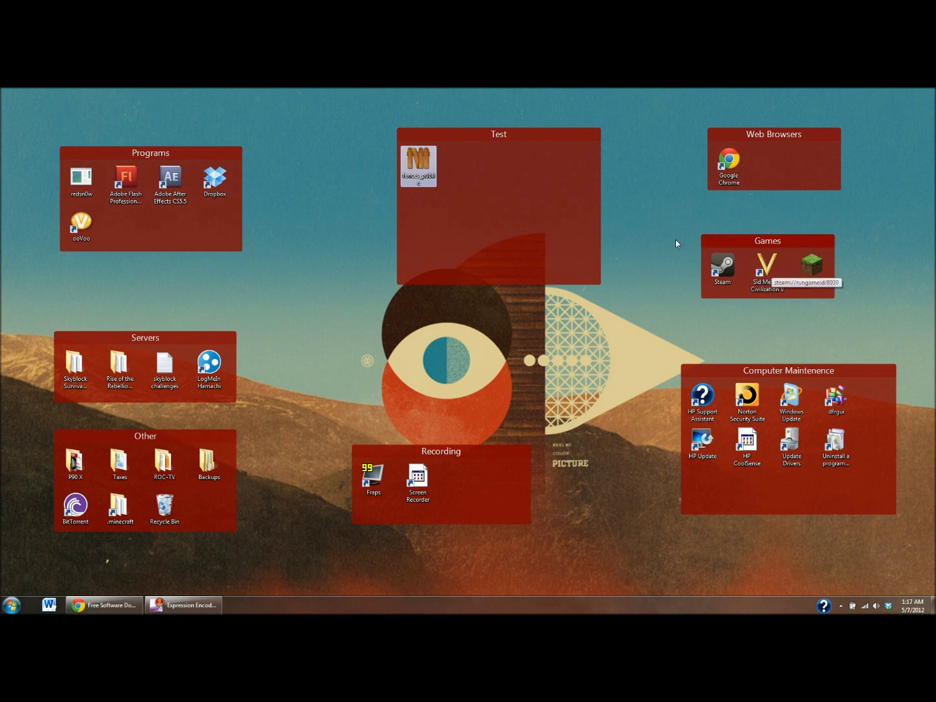
# Move Civilization V, Minecraft and Steam into the Test fence, then return Steam and Minecraft to Games.
pyautogui.moveTo(771, 274); pyautogui.dragTo(489, 171)
pyautogui.moveTo(777, 270); pyautogui.dragTo(590, 274)
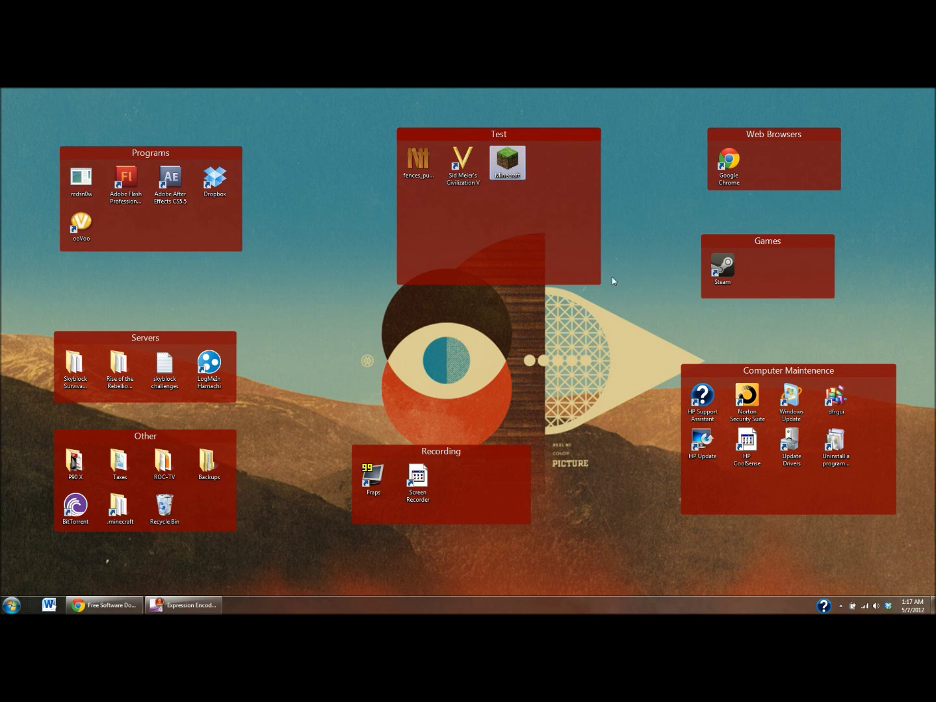
pyautogui.moveTo(723, 267)
pyautogui.mouseDown()
pyautogui.moveTo(560, 276)
pyautogui.moveTo(540, 161)
pyautogui.moveTo(565, 166)
pyautogui.moveTo(723, 268)
pyautogui.mouseUp()
pyautogui.moveTo(506, 163); pyautogui.dragTo(822, 277)
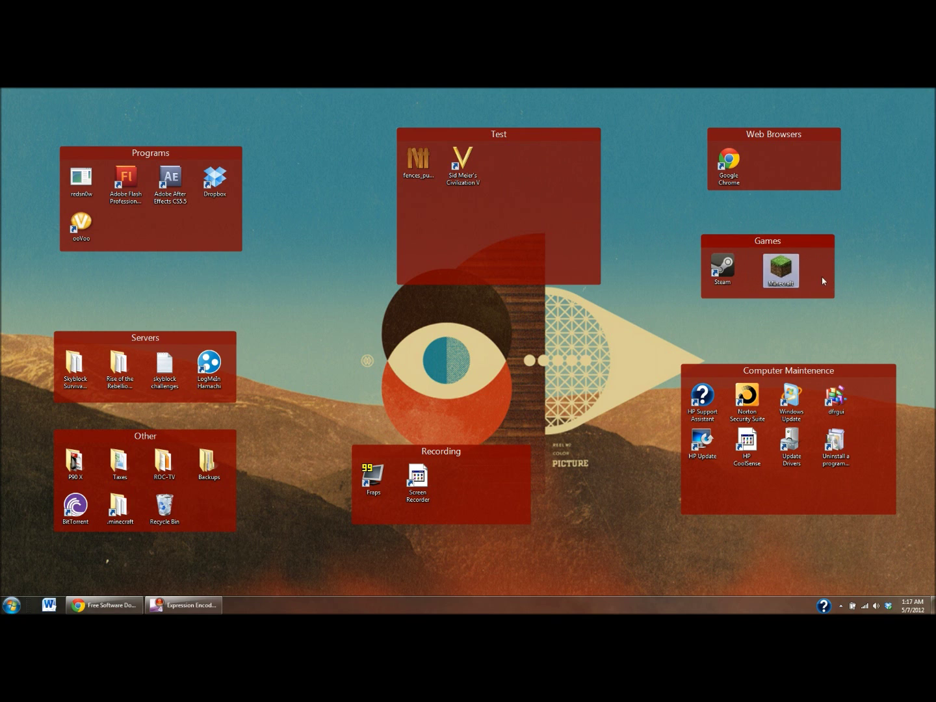
pyautogui.moveTo(463, 164); pyautogui.dragTo(789, 265)
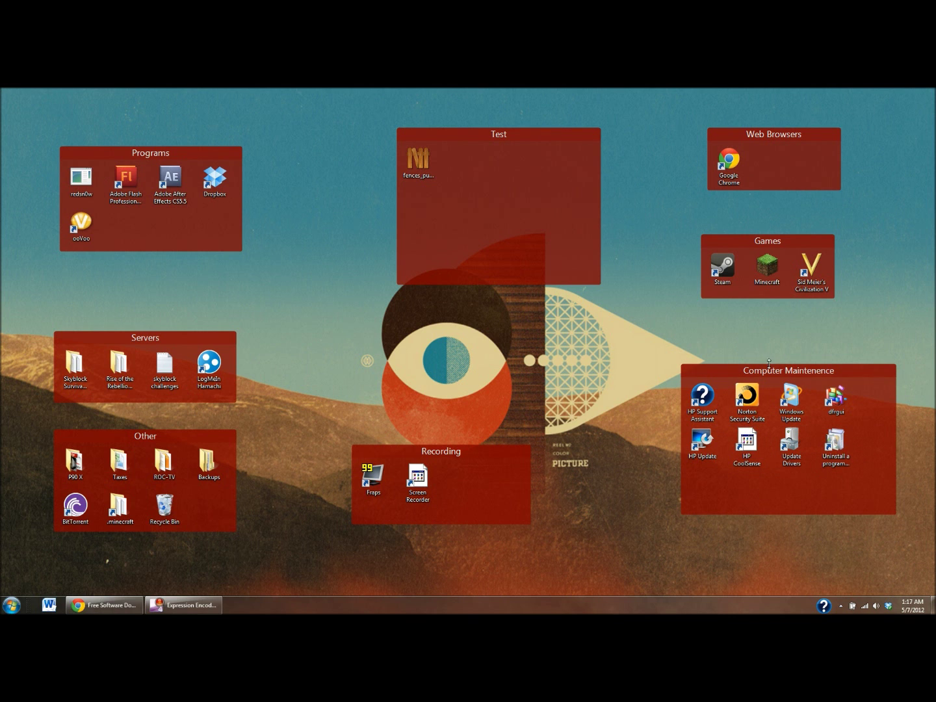
# Shift Computer Maintenence toward the centre and place the Recording fence at the lower right.
pyautogui.moveTo(778, 371); pyautogui.dragTo(754, 385)
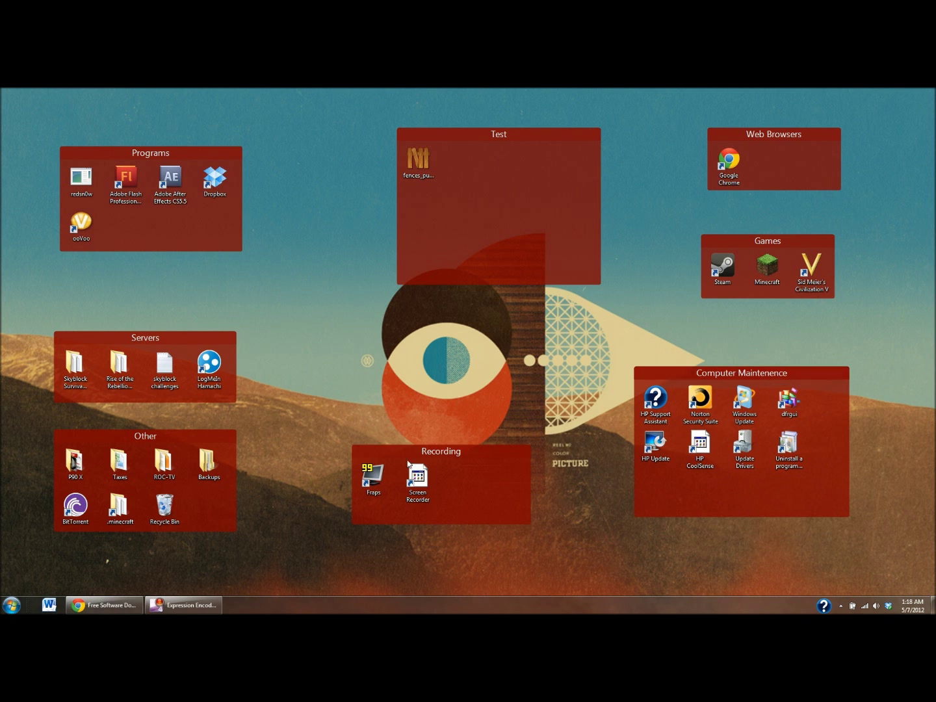
pyautogui.moveTo(438, 447); pyautogui.dragTo(727, 534)
pyautogui.moveTo(723, 374); pyautogui.dragTo(392, 390)
pyautogui.moveTo(747, 535); pyautogui.dragTo(788, 420)
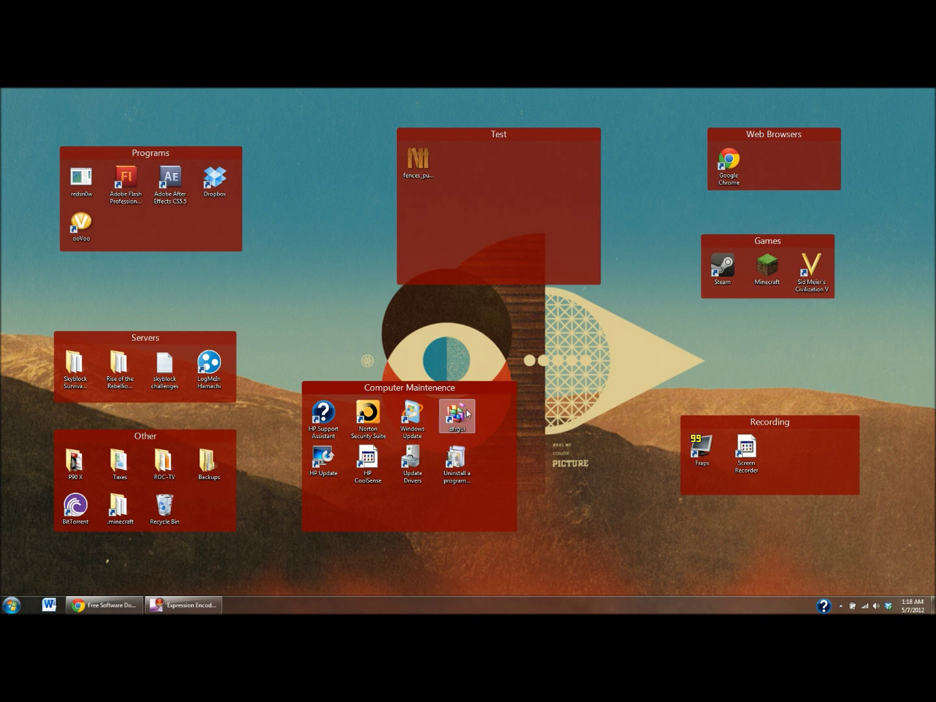
# Keep all eight maintenance icons in Computer Maintenence, set it under Test, then minimize Chrome.
pyautogui.moveTo(457, 416); pyautogui.dragTo(623, 369)
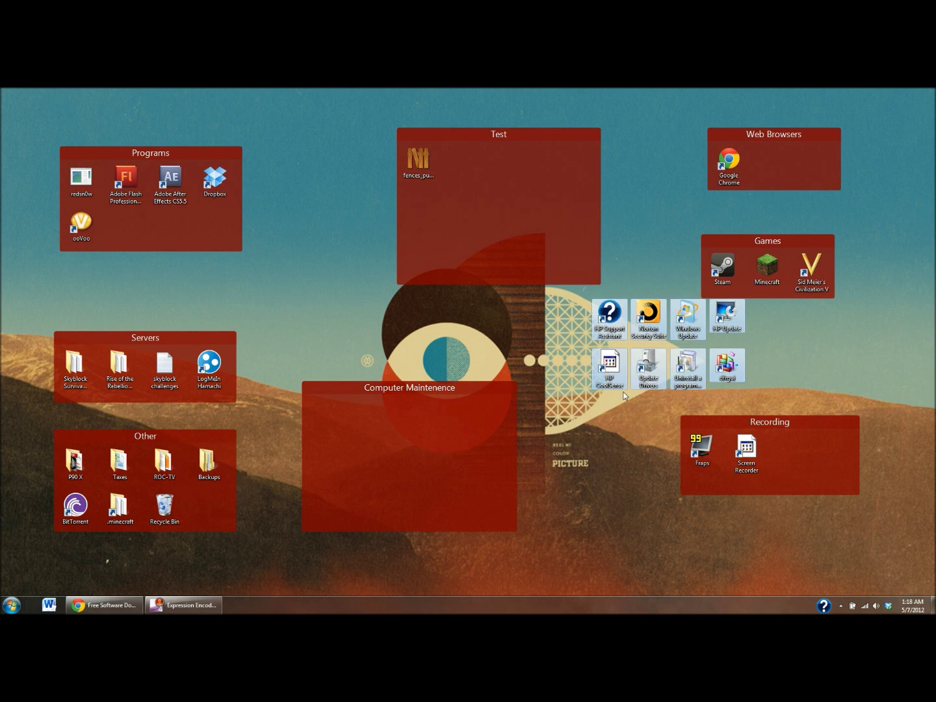
pyautogui.moveTo(687, 365); pyautogui.dragTo(351, 478)
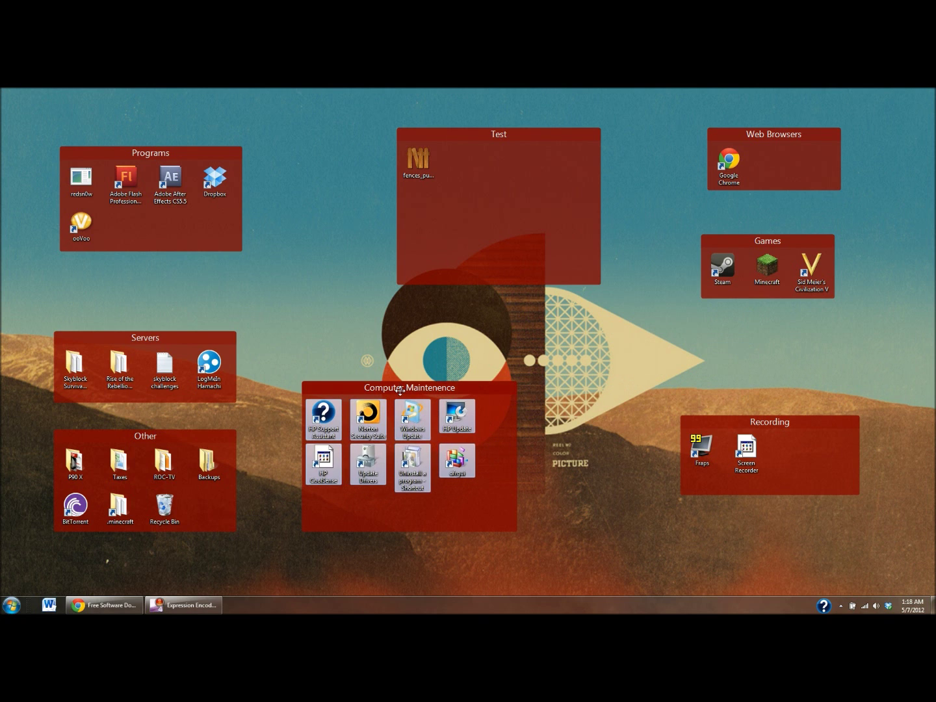
pyautogui.moveTo(402, 389); pyautogui.dragTo(443, 365)
pyautogui.click(579, 392)
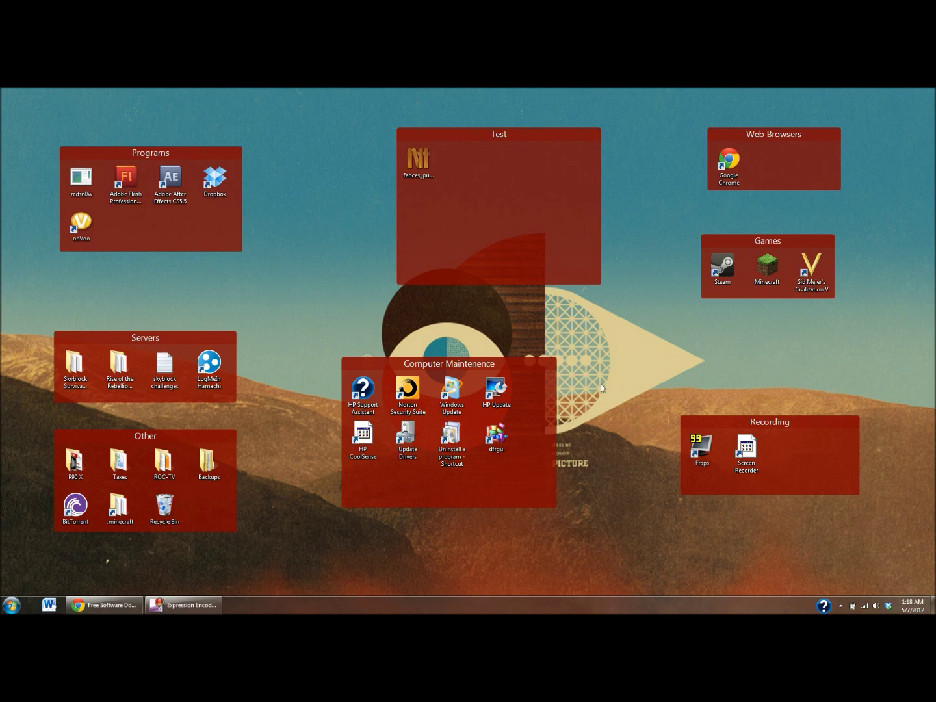
pyautogui.click(103, 605)
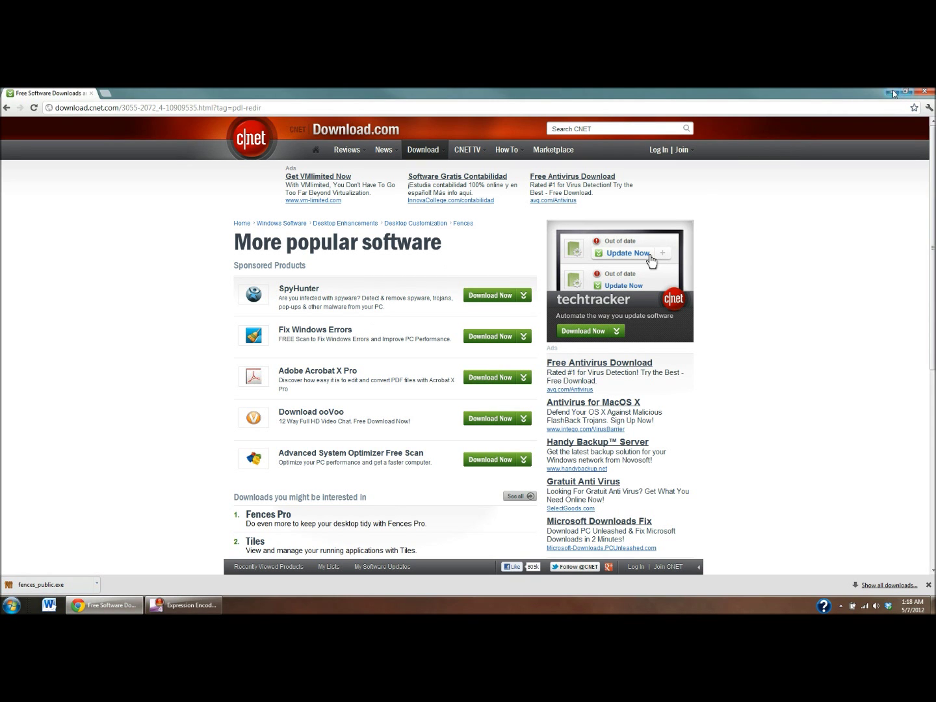
pyautogui.click(891, 92)
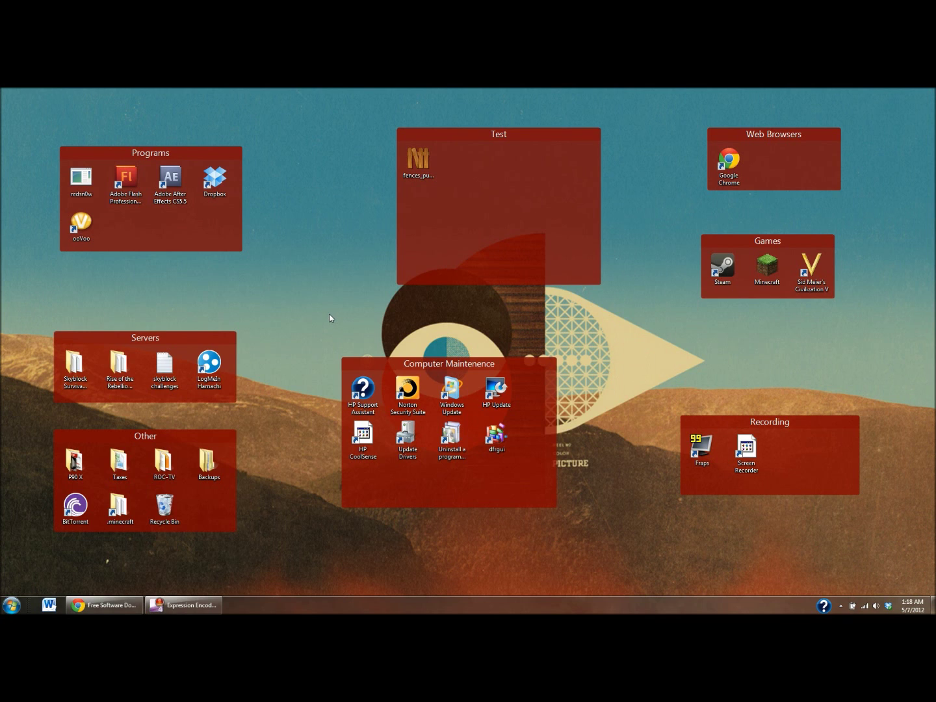